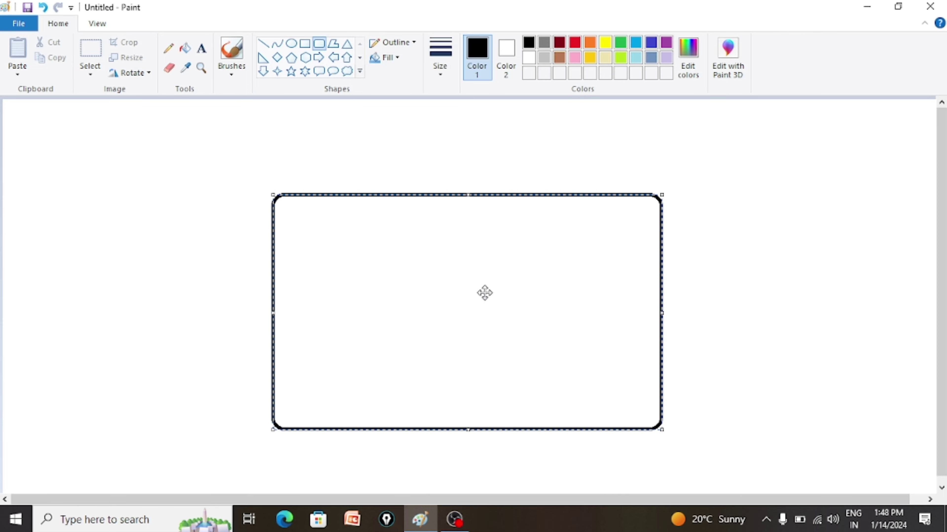
# Nudge the rounded rectangle upward and draw a wide, flat black rectangle centred against its lower edge, extending past both sides
pyautogui.moveTo(455, 300)
pyautogui.mouseDown()
pyautogui.moveTo(482, 302)
pyautogui.moveTo(471, 296)
pyautogui.moveTo(483, 292)
pyautogui.moveTo(461, 293)
pyautogui.mouseUp()
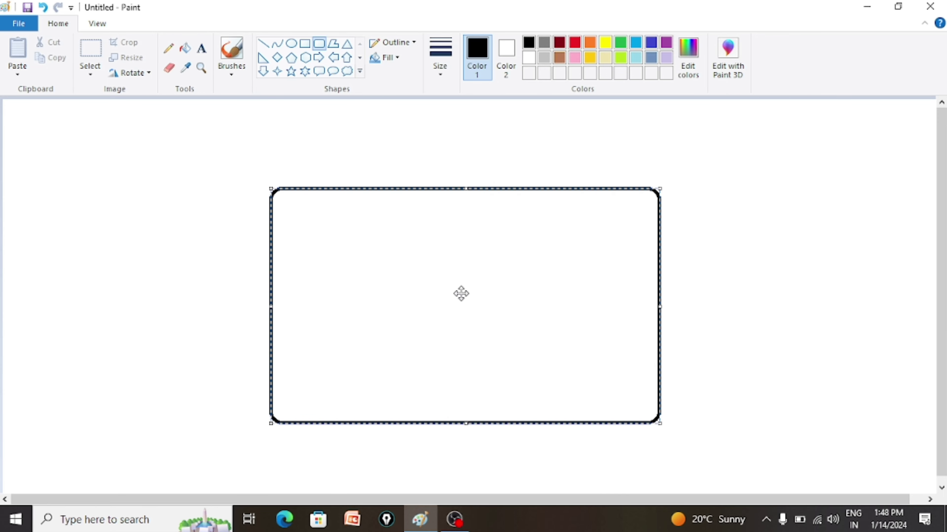
pyautogui.click(305, 45)
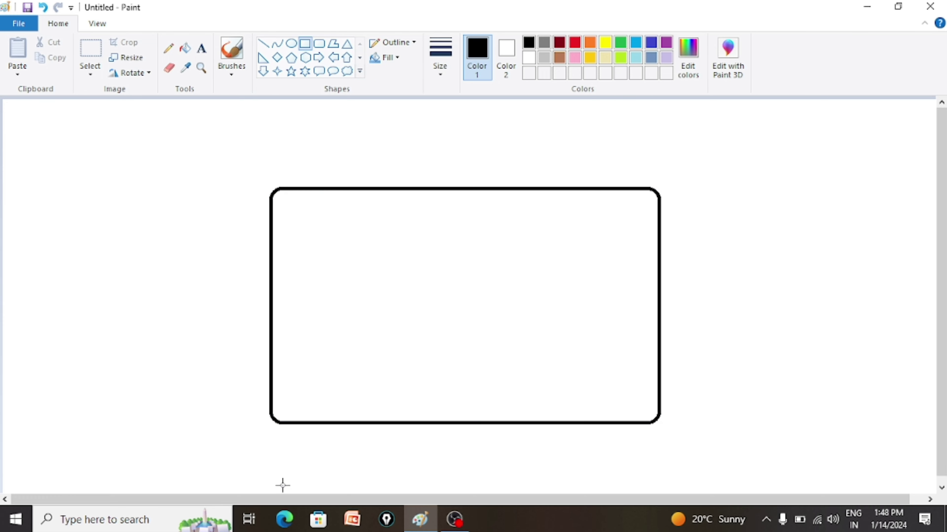
pyautogui.moveTo(224, 422); pyautogui.dragTo(697, 463)
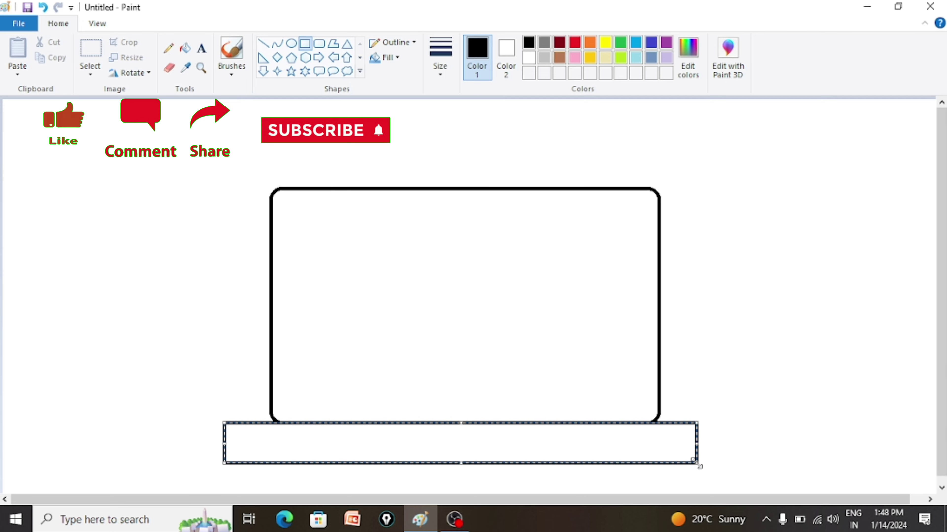
pyautogui.moveTo(223, 443); pyautogui.dragTo(229, 443)
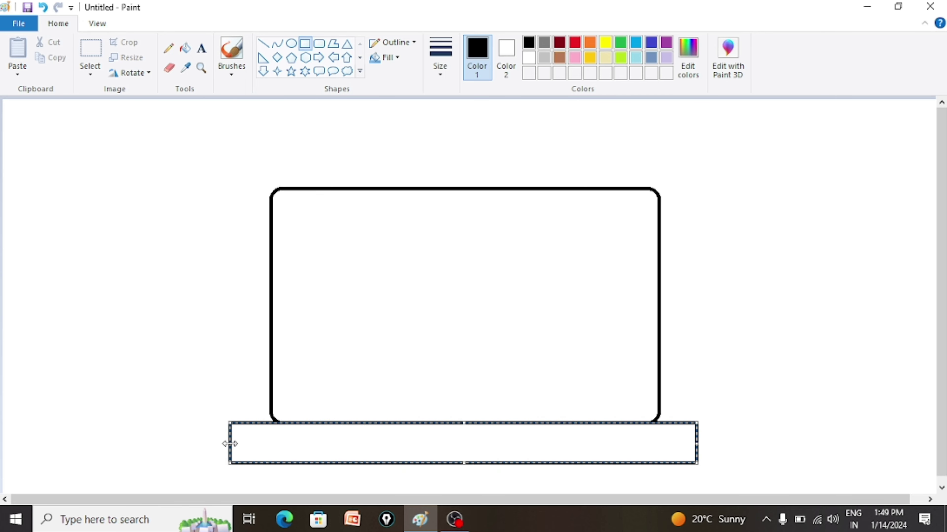
pyautogui.moveTo(454, 446); pyautogui.dragTo(450, 448)
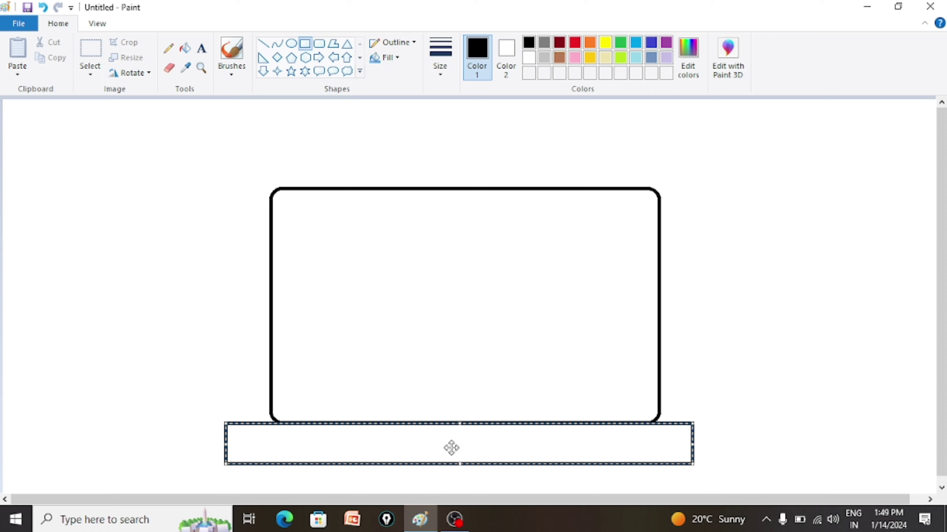
pyautogui.moveTo(451, 448); pyautogui.dragTo(452, 447)
# Draw inward-slanting lines at both ends of the flat rectangle and erase its outer corners to form a tapered plate
pyautogui.click(263, 44)
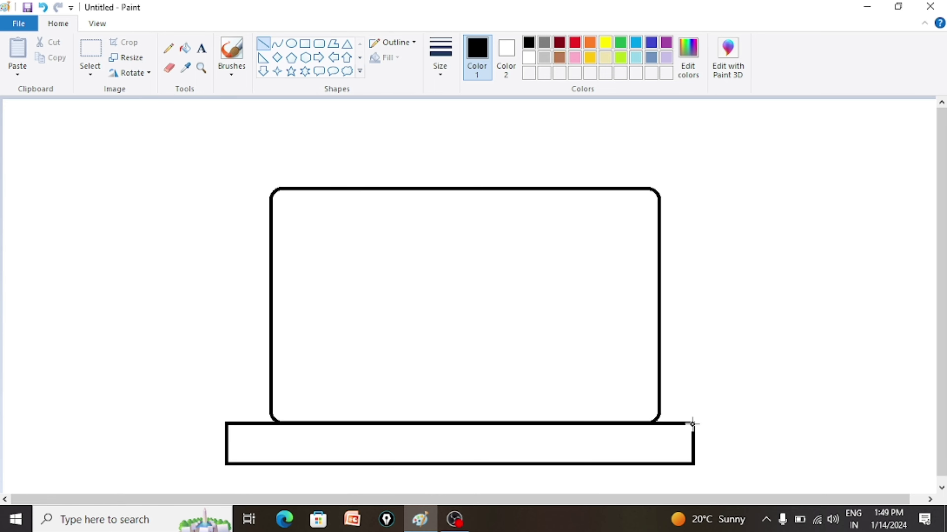
pyautogui.moveTo(692, 422); pyautogui.dragTo(666, 464)
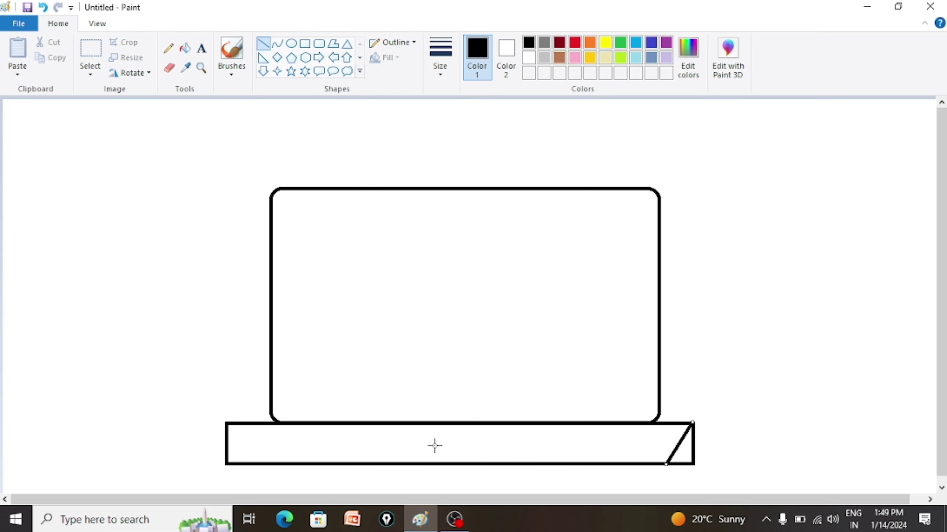
pyautogui.moveTo(227, 421); pyautogui.dragTo(255, 464)
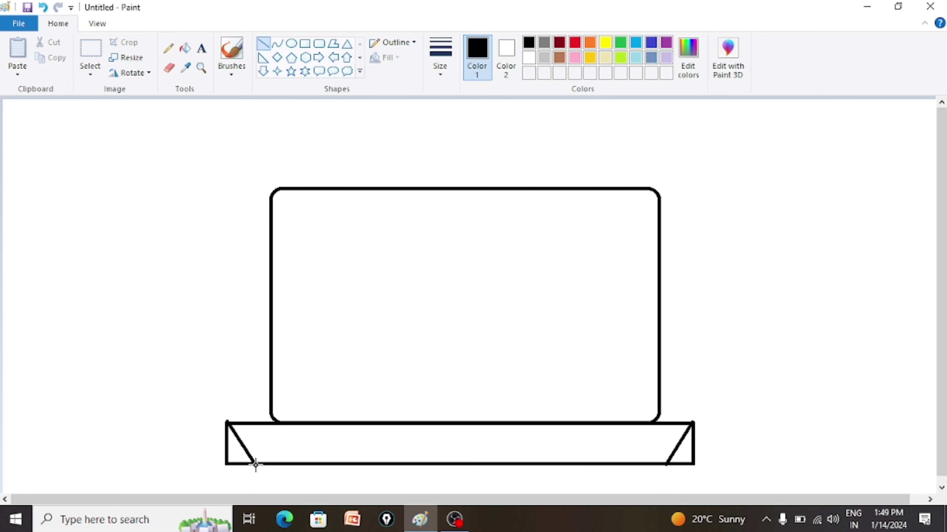
pyautogui.moveTo(256, 464); pyautogui.dragTo(255, 464)
pyautogui.click(170, 67)
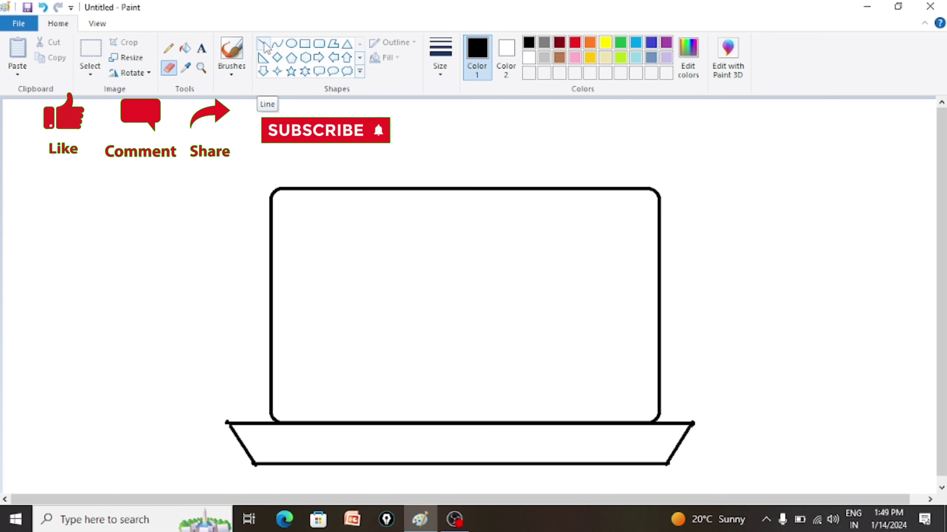
# Draw two equal-sized circles side by side in the middle of the cake body as eyes
pyautogui.click(291, 44)
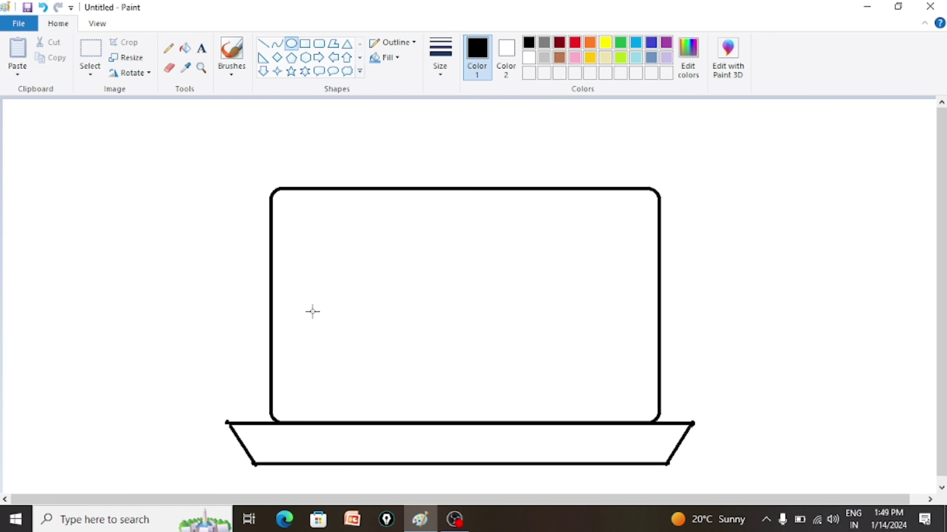
pyautogui.moveTo(304, 304); pyautogui.dragTo(373, 323)
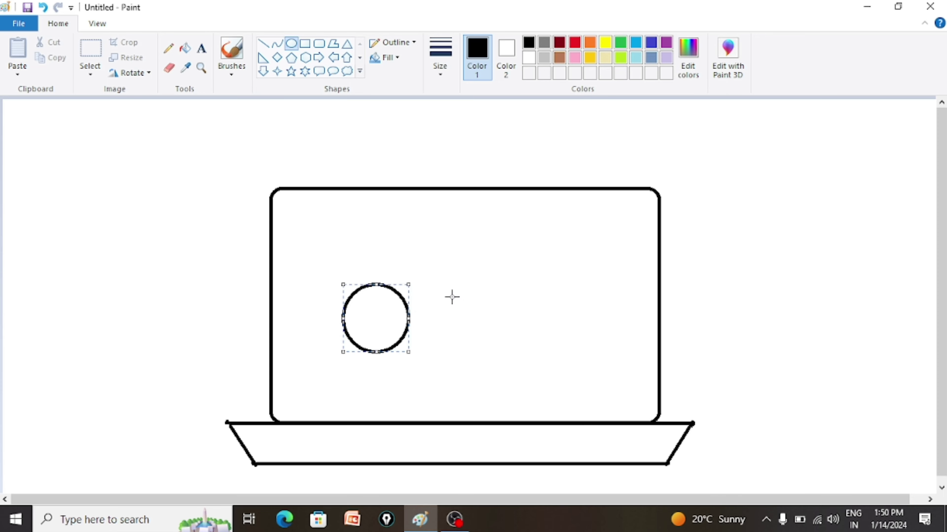
pyautogui.moveTo(442, 290); pyautogui.dragTo(572, 326)
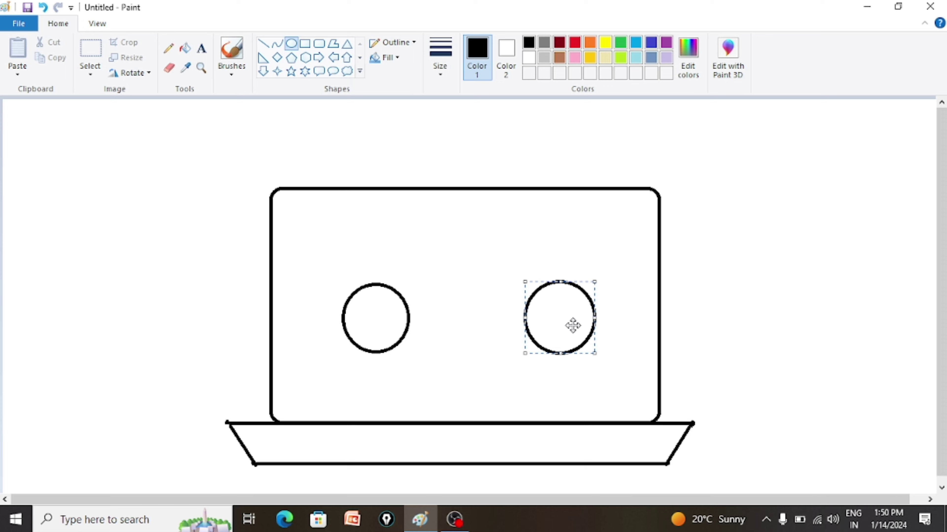
pyautogui.moveTo(594, 353); pyautogui.dragTo(570, 329)
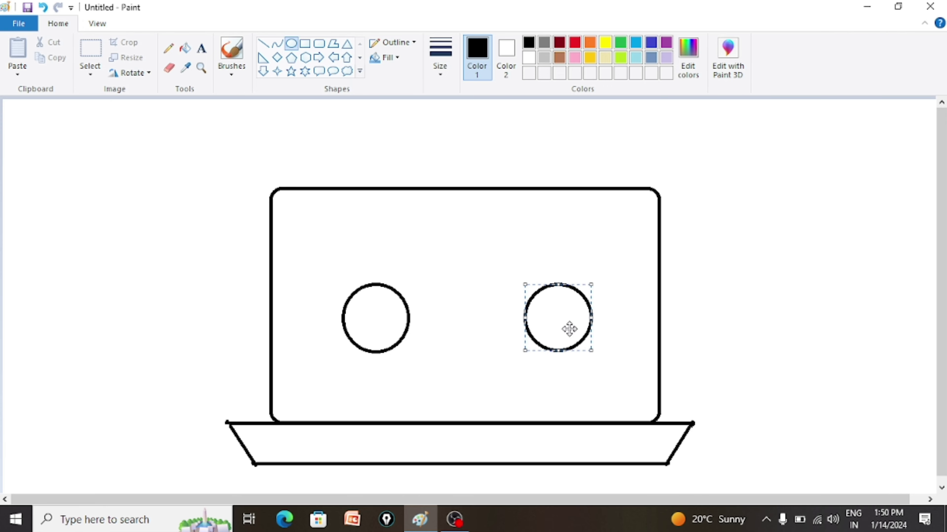
pyautogui.click(753, 332)
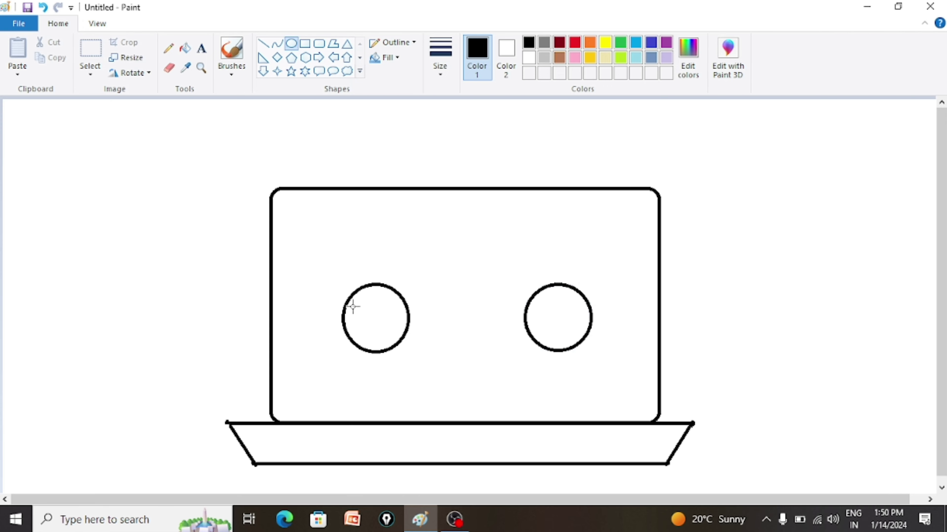
# Add two small ovals inside each eye as highlights, a larger one at upper left and a smaller one at lower right
pyautogui.moveTo(353, 306)
pyautogui.mouseDown()
pyautogui.moveTo(380, 329)
pyautogui.moveTo(367, 325)
pyautogui.mouseUp()
pyautogui.click(386, 327)
pyautogui.moveTo(381, 324); pyautogui.dragTo(393, 335)
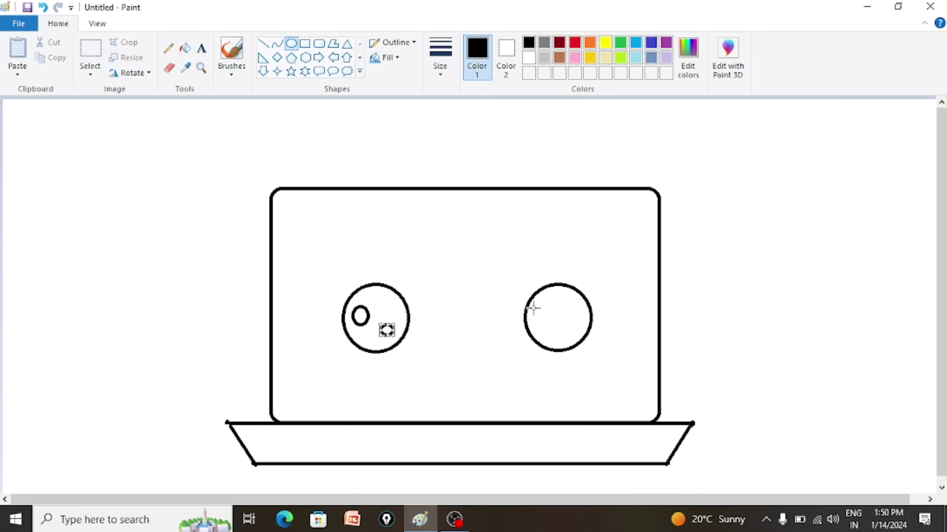
pyautogui.moveTo(531, 307); pyautogui.dragTo(570, 334)
pyautogui.click(559, 325)
pyautogui.click(611, 351)
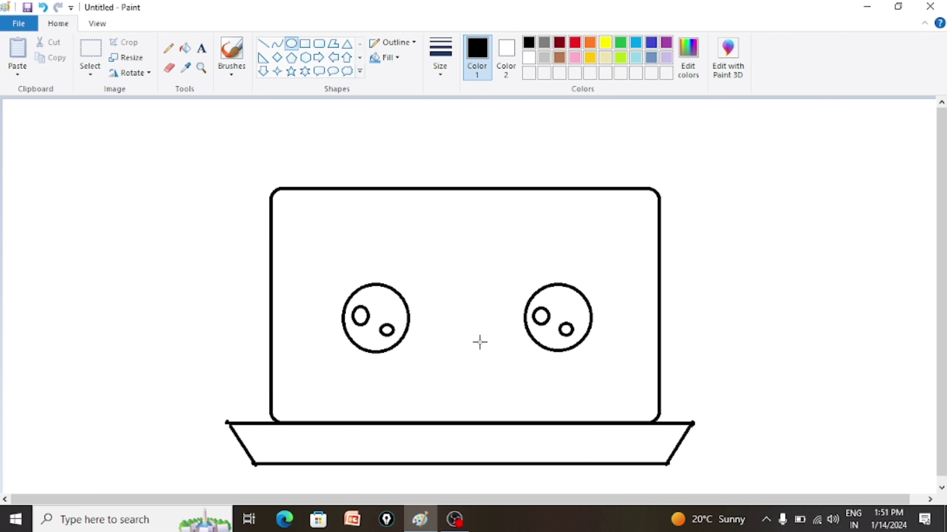
# Draw a wide oval between and slightly below the eyes, adjusting its width, height and position for the mouth
pyautogui.moveTo(433, 326); pyautogui.dragTo(513, 403)
pyautogui.moveTo(495, 363); pyautogui.dragTo(516, 365)
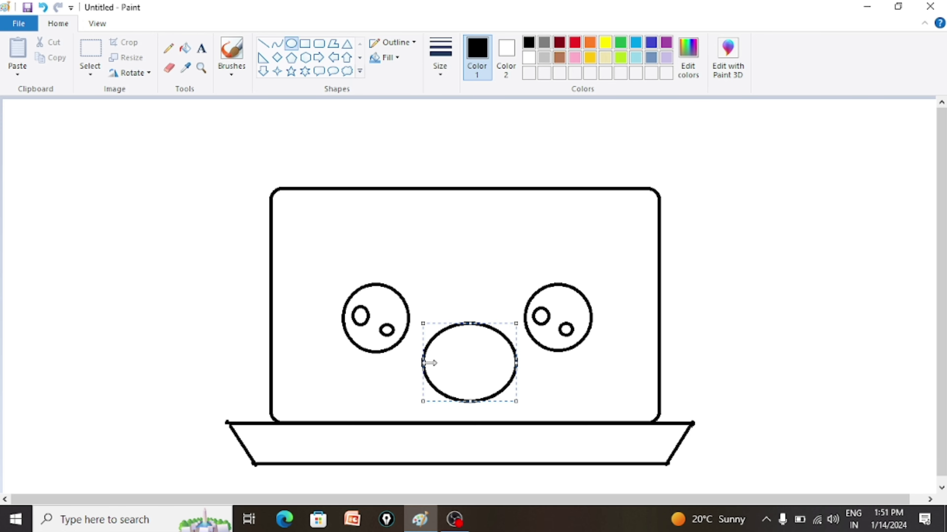
pyautogui.moveTo(423, 362); pyautogui.dragTo(412, 361)
pyautogui.moveTo(469, 383)
pyautogui.mouseDown()
pyautogui.moveTo(467, 393)
pyautogui.moveTo(474, 364)
pyautogui.mouseUp()
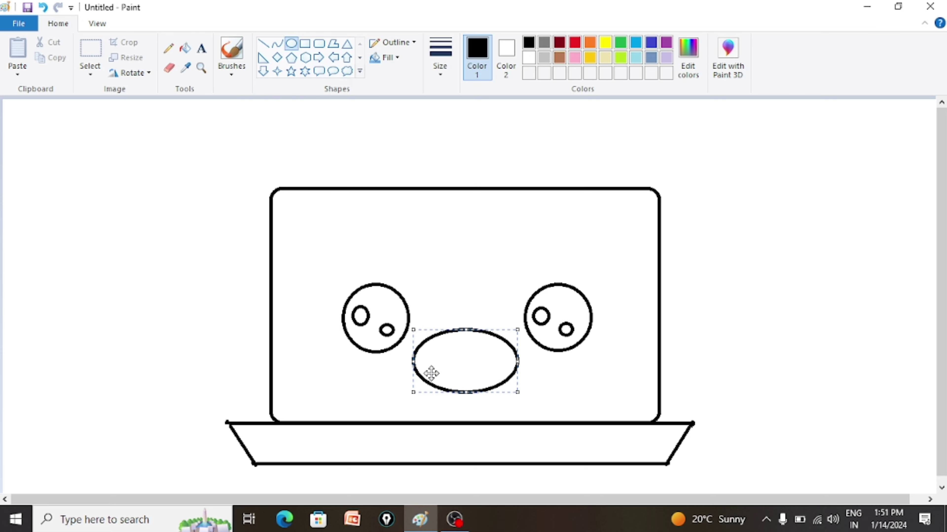
pyautogui.moveTo(409, 358); pyautogui.dragTo(405, 358)
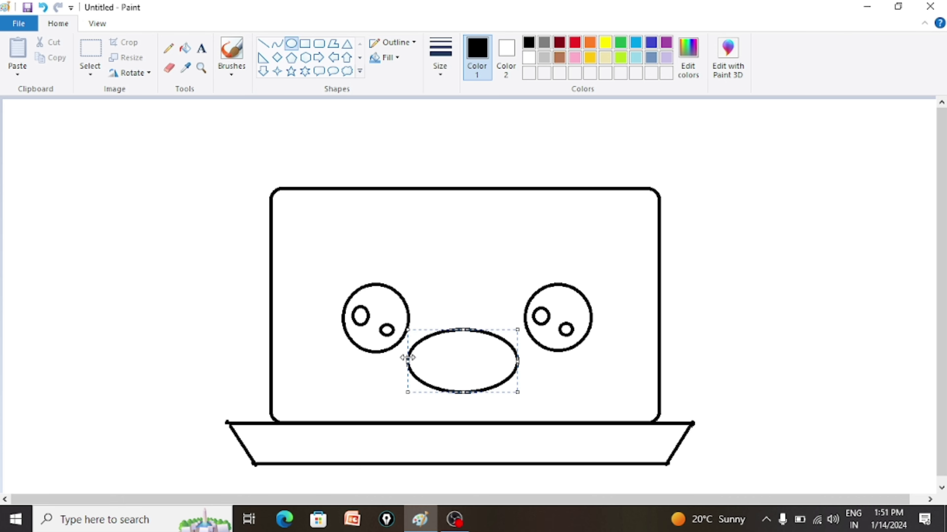
pyautogui.moveTo(518, 363); pyautogui.dragTo(521, 365)
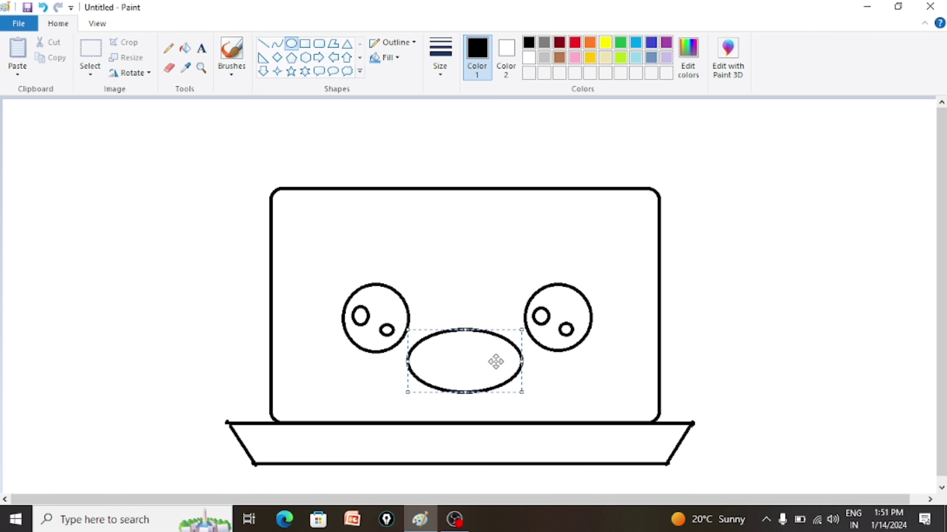
# Erase the upper half of the mouth oval so only its lower arc remains as a smile
pyautogui.click(169, 68)
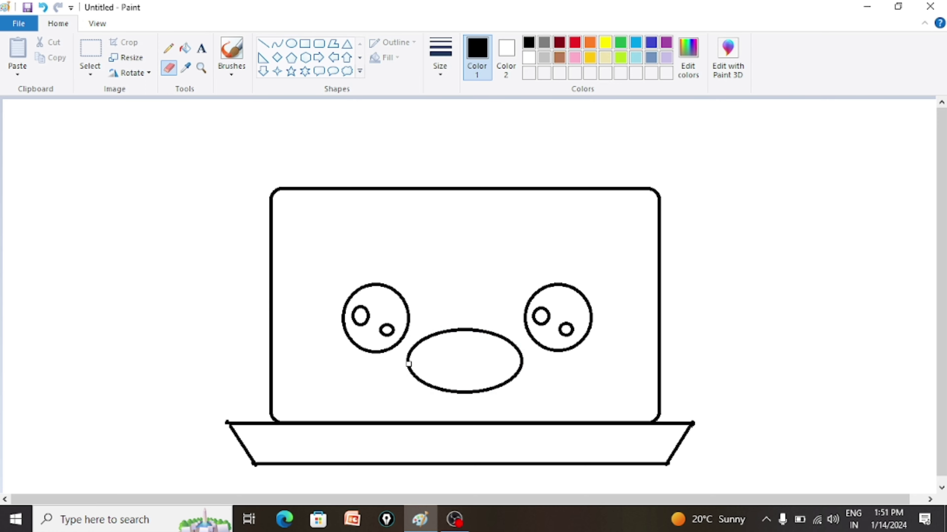
pyautogui.moveTo(420, 346); pyautogui.dragTo(452, 334)
pyautogui.moveTo(522, 362)
pyautogui.mouseDown()
pyautogui.moveTo(521, 348)
pyautogui.moveTo(477, 329)
pyautogui.moveTo(426, 335)
pyautogui.moveTo(407, 347)
pyautogui.moveTo(455, 335)
pyautogui.mouseUp()
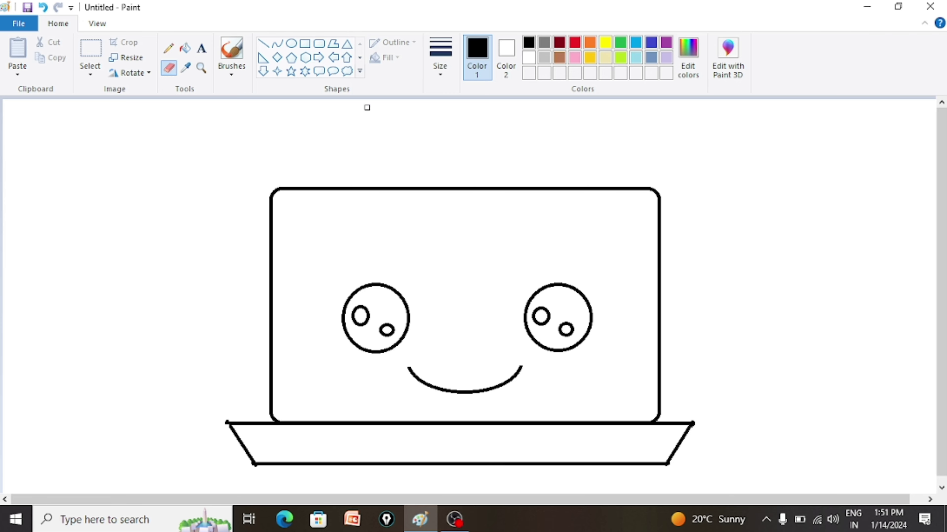
pyautogui.click(277, 44)
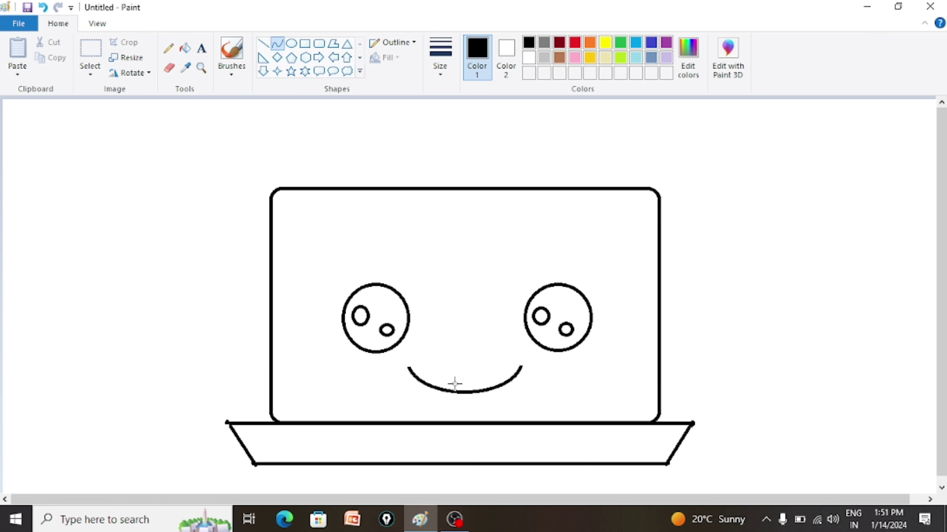
pyautogui.moveTo(455, 386); pyautogui.dragTo(464, 306)
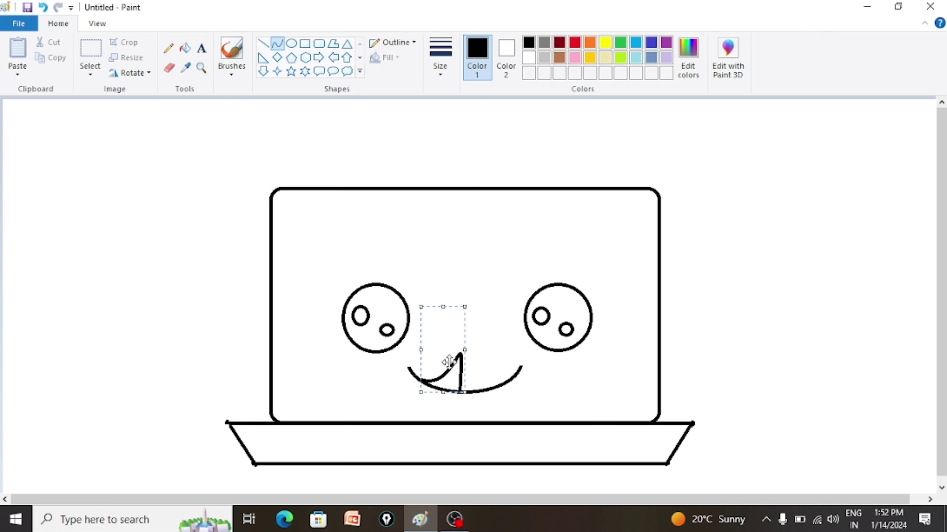
pyautogui.moveTo(451, 366); pyautogui.dragTo(458, 338)
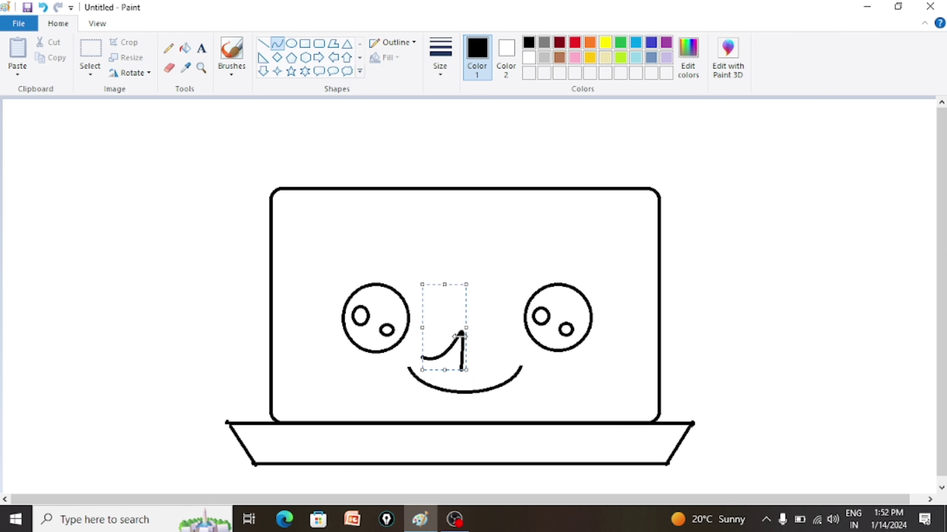
pyautogui.hotkey('ctrl', 'z')
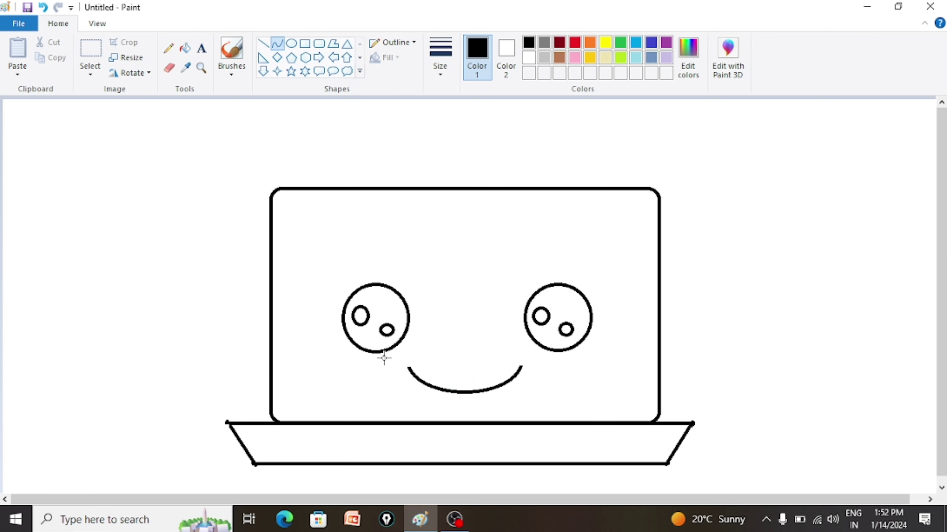
# Draw a small curved tongue rising from the left half of the smile, fitting its ends to the smile line
pyautogui.moveTo(414, 374)
pyautogui.mouseDown()
pyautogui.moveTo(451, 390)
pyautogui.moveTo(435, 370)
pyautogui.moveTo(455, 347)
pyautogui.moveTo(446, 373)
pyautogui.mouseUp()
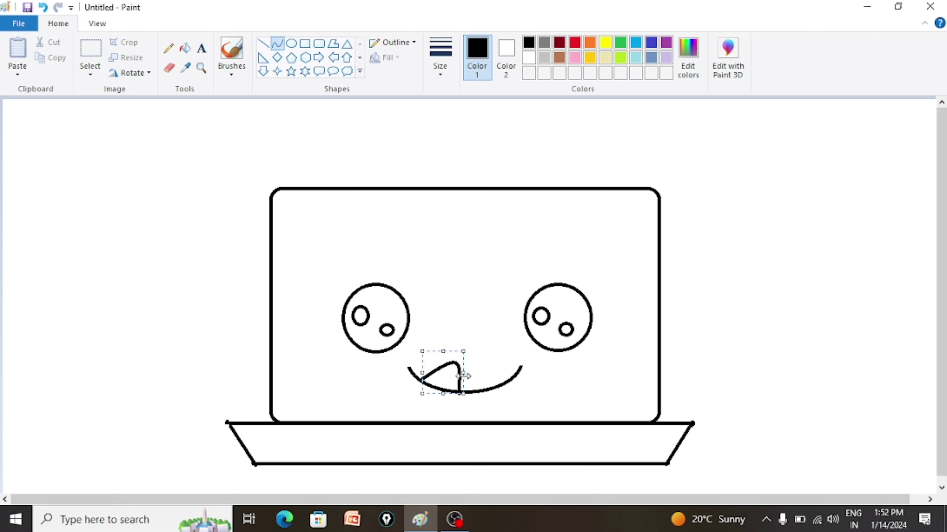
pyautogui.moveTo(422, 351)
pyautogui.mouseDown()
pyautogui.moveTo(430, 350)
pyautogui.moveTo(422, 349)
pyautogui.mouseUp()
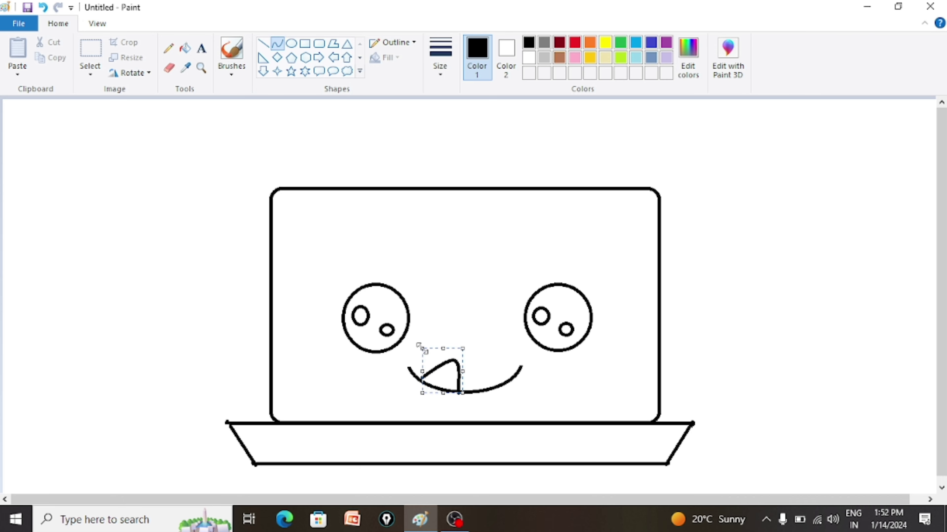
pyautogui.click(723, 336)
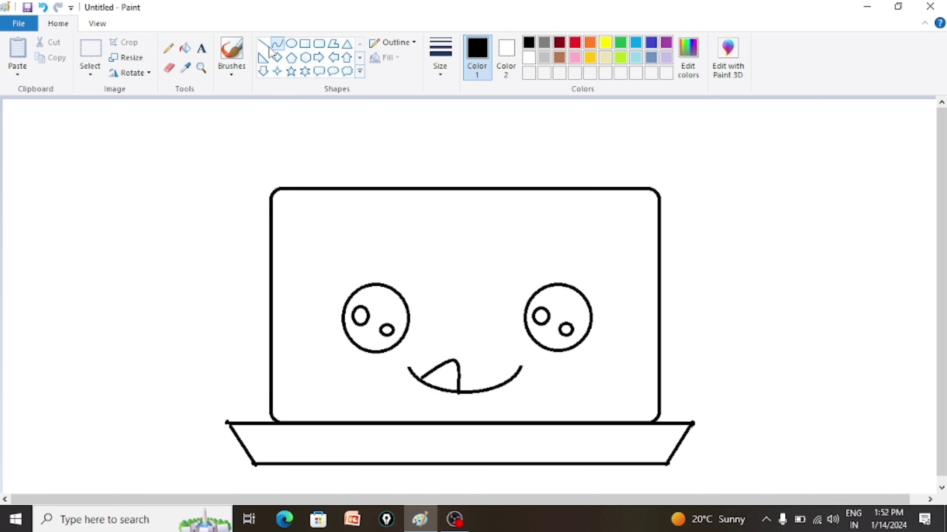
# Draw a wavy icing line across the cake above the eyes, from side to side, with the Pencil at its thickest size
pyautogui.click(169, 49)
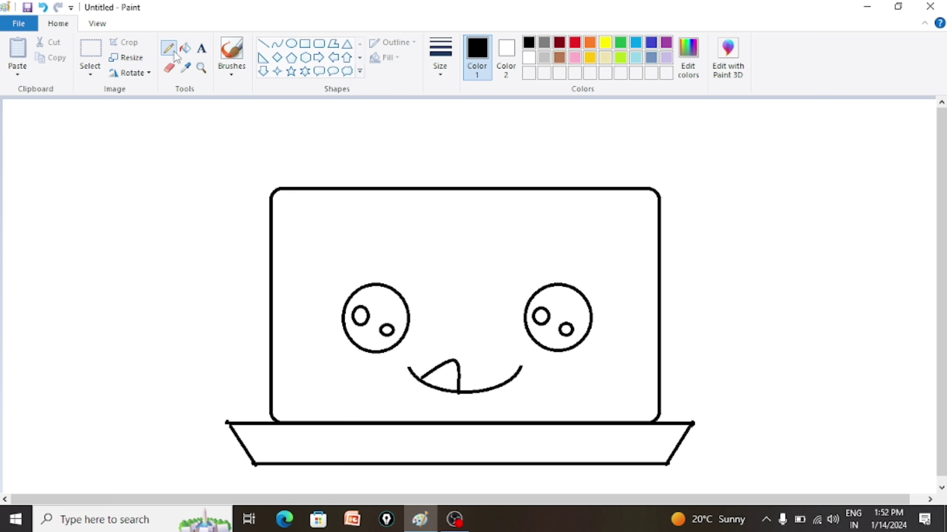
pyautogui.click(443, 67)
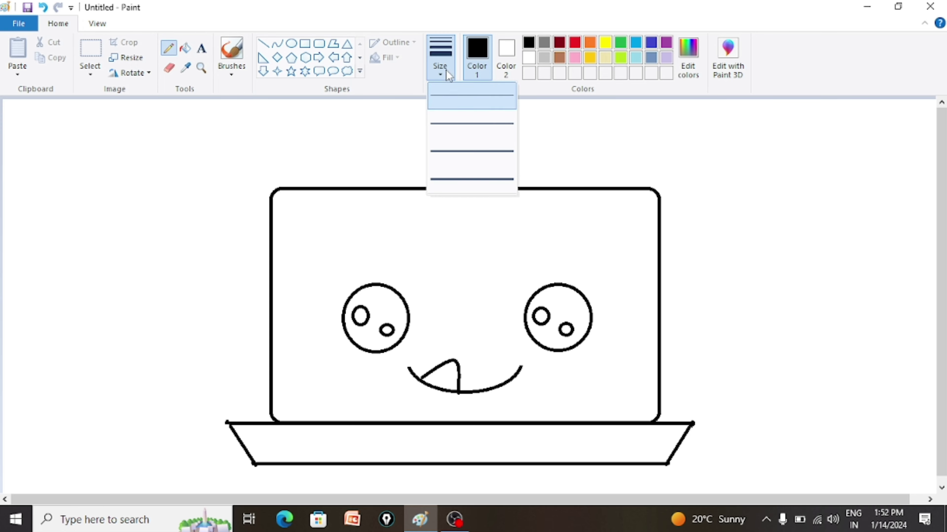
pyautogui.click(451, 185)
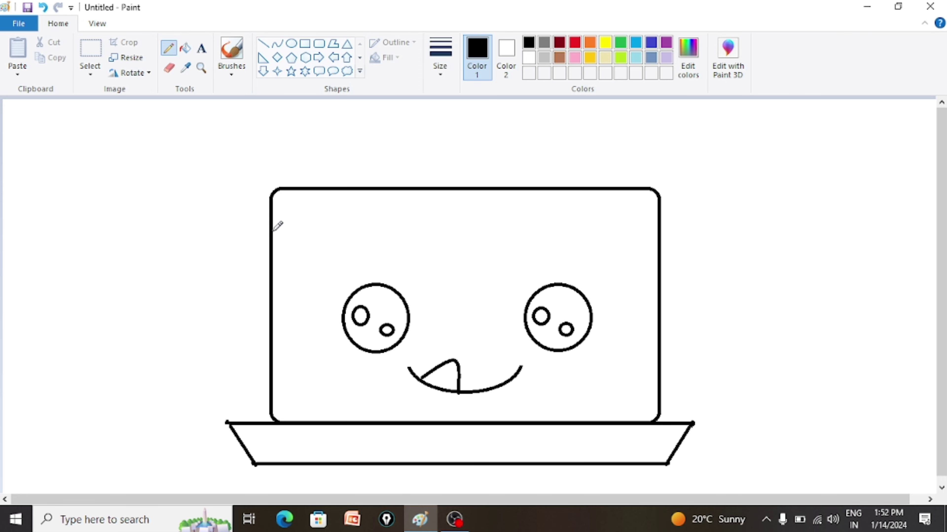
pyautogui.moveTo(273, 230)
pyautogui.mouseDown()
pyautogui.moveTo(324, 250)
pyautogui.moveTo(382, 228)
pyautogui.moveTo(452, 257)
pyautogui.moveTo(477, 228)
pyautogui.moveTo(552, 257)
pyautogui.moveTo(575, 235)
pyautogui.moveTo(605, 230)
pyautogui.moveTo(619, 252)
pyautogui.moveTo(659, 264)
pyautogui.mouseUp()
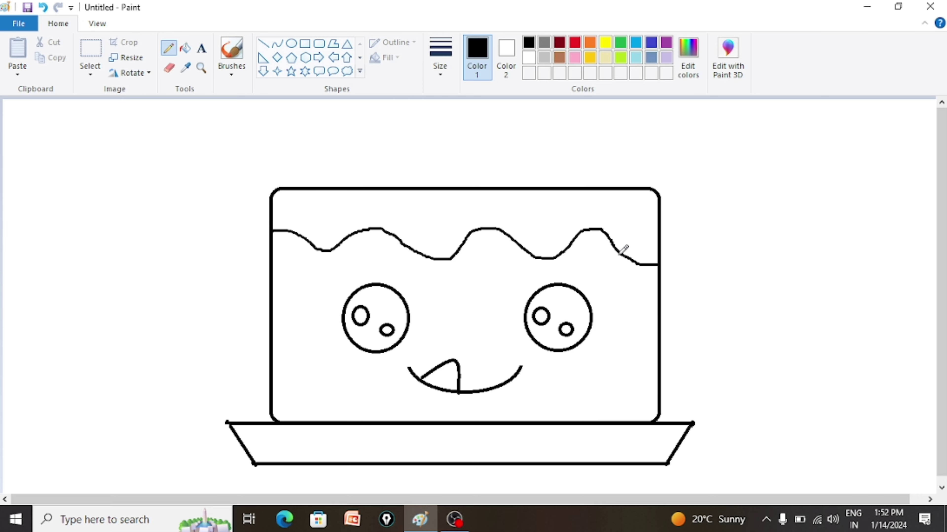
# Draw a narrow upright rectangle as a candle standing on the cake's top edge, shortened and centred near the middle
pyautogui.click(305, 45)
pyautogui.moveTo(435, 127)
pyautogui.mouseDown()
pyautogui.moveTo(464, 175)
pyautogui.moveTo(457, 186)
pyautogui.mouseUp()
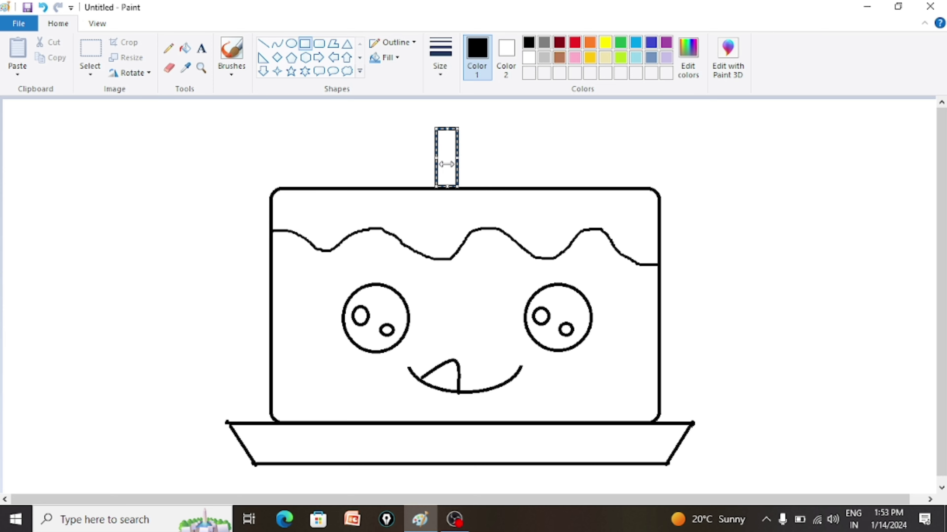
pyautogui.moveTo(457, 159)
pyautogui.mouseDown()
pyautogui.moveTo(481, 160)
pyautogui.moveTo(469, 163)
pyautogui.mouseUp()
pyautogui.moveTo(460, 129); pyautogui.dragTo(459, 140)
pyautogui.click(401, 146)
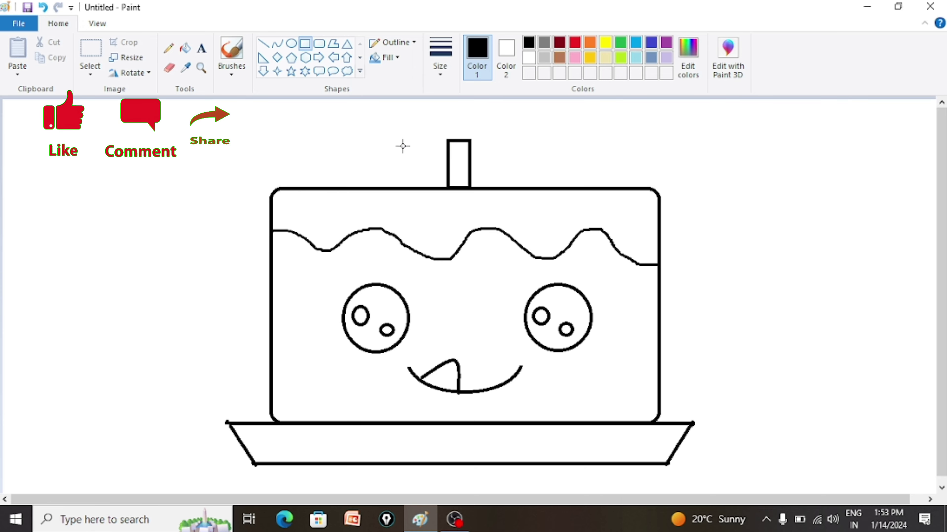
# Draw a small upright oval flame above the candle and nudge it until it is centred just over the candle
pyautogui.click(292, 43)
pyautogui.moveTo(451, 113); pyautogui.dragTo(462, 138)
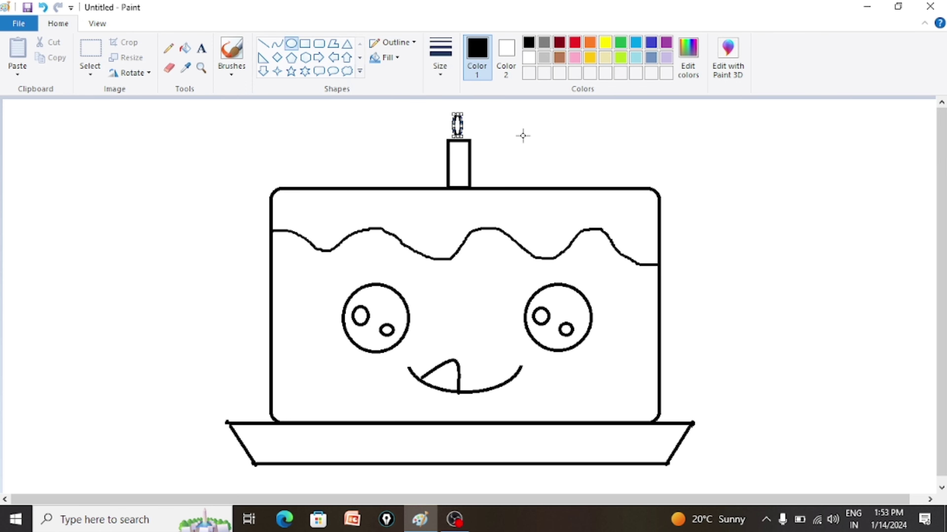
pyautogui.press('Up')
pyautogui.press('Up')
pyautogui.press('Up')
pyautogui.press('Up')
pyautogui.press('Up')
pyautogui.press('Up')
pyautogui.press('Right')
pyautogui.press('Right')
pyautogui.press('Right')
pyautogui.press('Right')
pyautogui.press('Right')
pyautogui.press('Right')
pyautogui.press('Down')
pyautogui.press('Down')
pyautogui.press('Down')
pyautogui.press('Down')
pyautogui.press('Down')
pyautogui.press('Down')
pyautogui.press('Up')
pyautogui.press('Up')
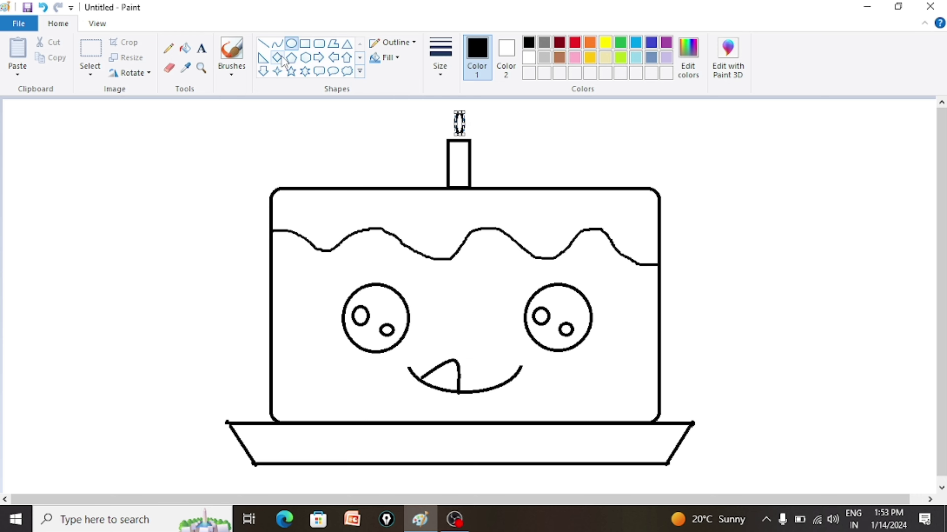
# Draw a short vertical wick with a thinner line, from the middle of the candle's top edge up into the flame
pyautogui.click(263, 44)
pyautogui.click(439, 73)
pyautogui.click(469, 127)
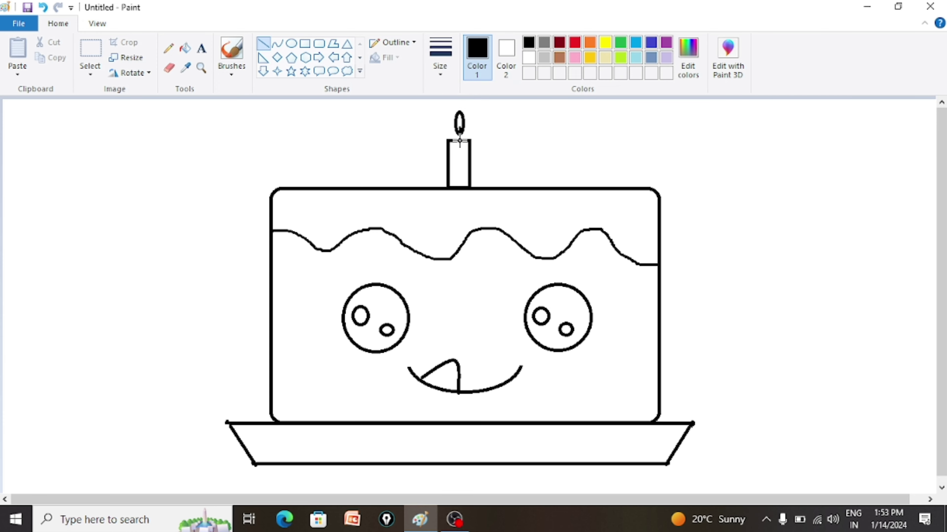
pyautogui.moveTo(460, 141); pyautogui.dragTo(460, 127)
pyautogui.click(533, 131)
# Draw five thick-outlined hearts of different sizes in the blank area right of the cake, shrinking the first one near its upper right
pyautogui.click(359, 72)
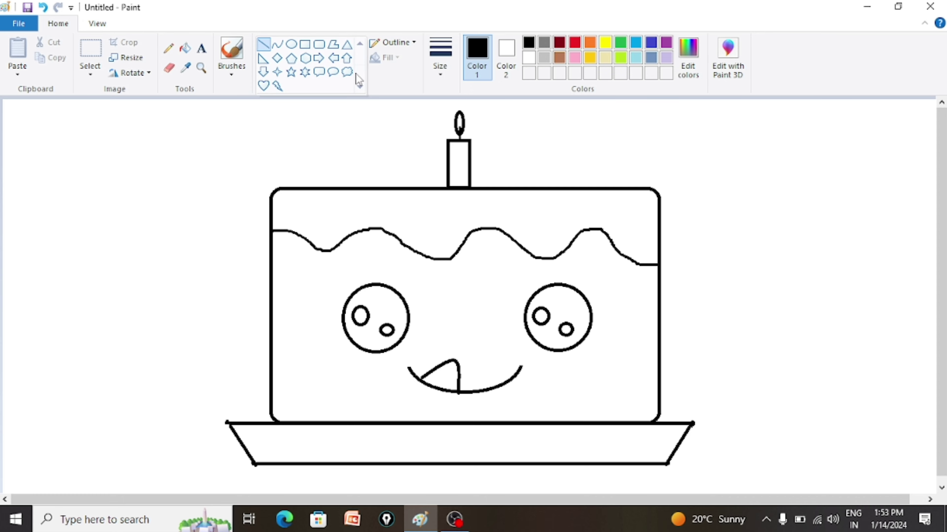
pyautogui.click(263, 87)
pyautogui.moveTo(784, 170); pyautogui.dragTo(884, 242)
pyautogui.click(440, 61)
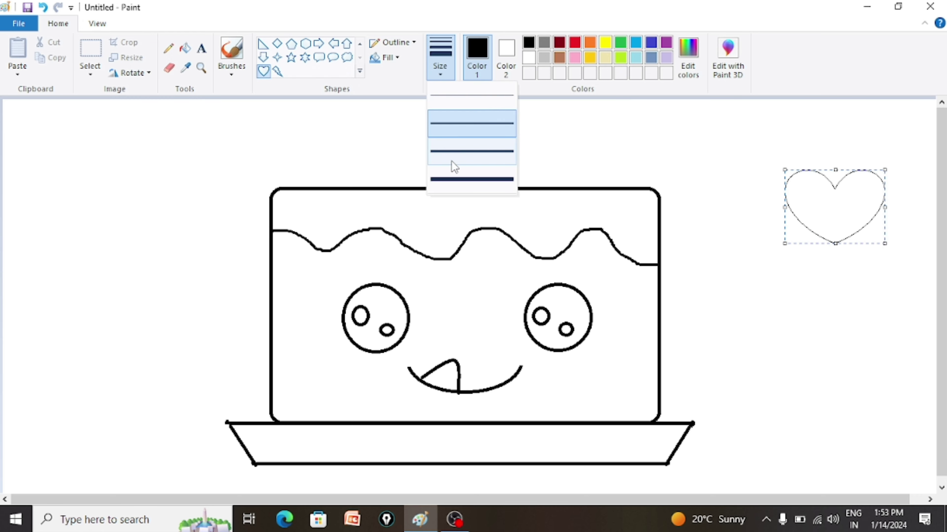
pyautogui.click(468, 164)
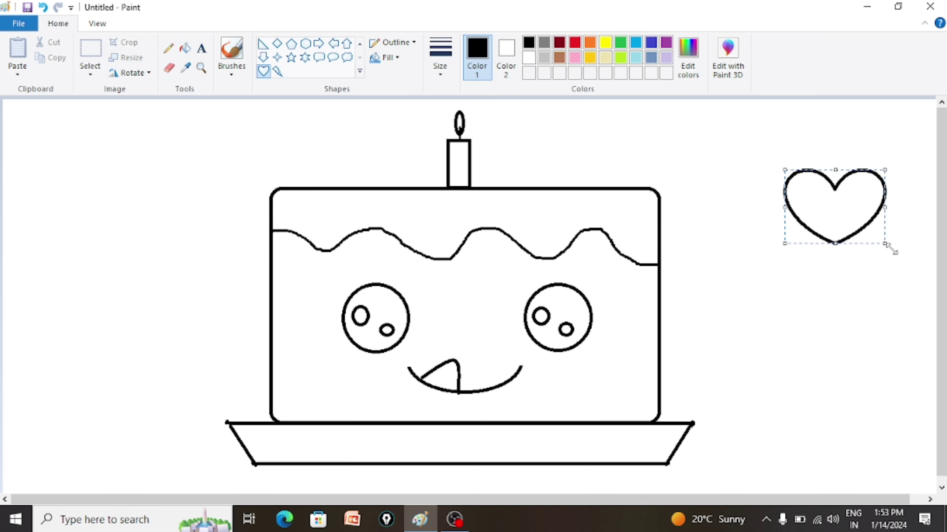
pyautogui.moveTo(885, 244); pyautogui.dragTo(863, 200)
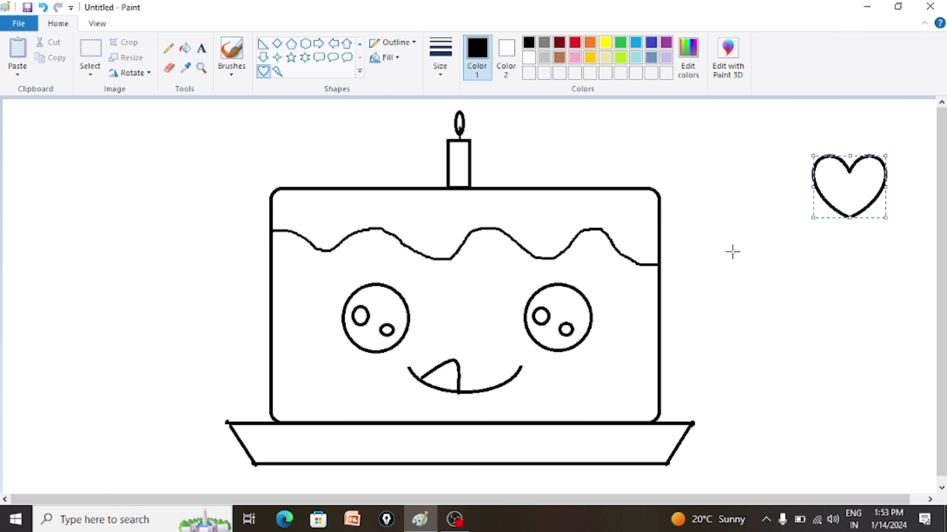
pyautogui.moveTo(718, 236)
pyautogui.mouseDown()
pyautogui.moveTo(768, 298)
pyautogui.moveTo(872, 360)
pyautogui.mouseUp()
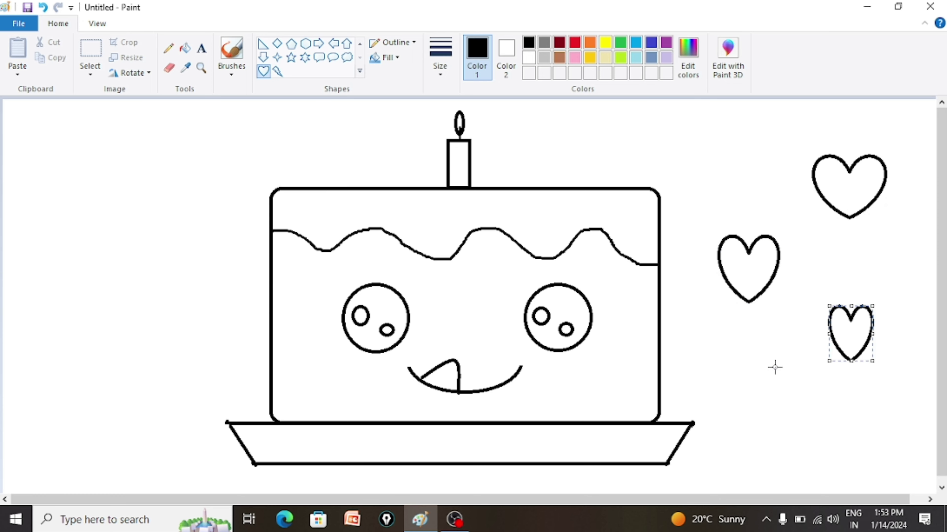
pyautogui.moveTo(727, 349)
pyautogui.mouseDown()
pyautogui.moveTo(774, 398)
pyautogui.moveTo(837, 417)
pyautogui.moveTo(863, 455)
pyautogui.mouseUp()
# Scatter six hearts of varying sizes left of the cake and two small ones above its upper left corner
pyautogui.moveTo(74, 165); pyautogui.dragTo(110, 205)
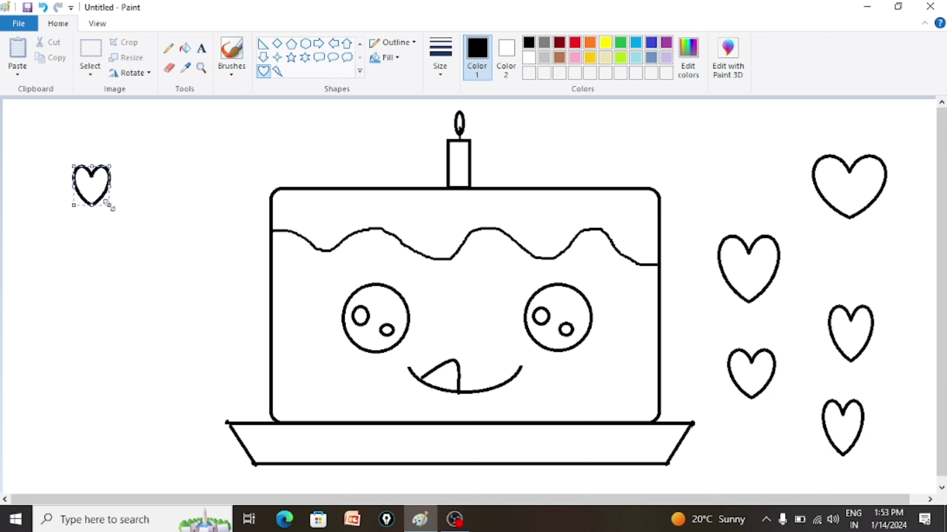
pyautogui.moveTo(50, 240); pyautogui.dragTo(98, 302)
pyautogui.moveTo(155, 182); pyautogui.dragTo(196, 224)
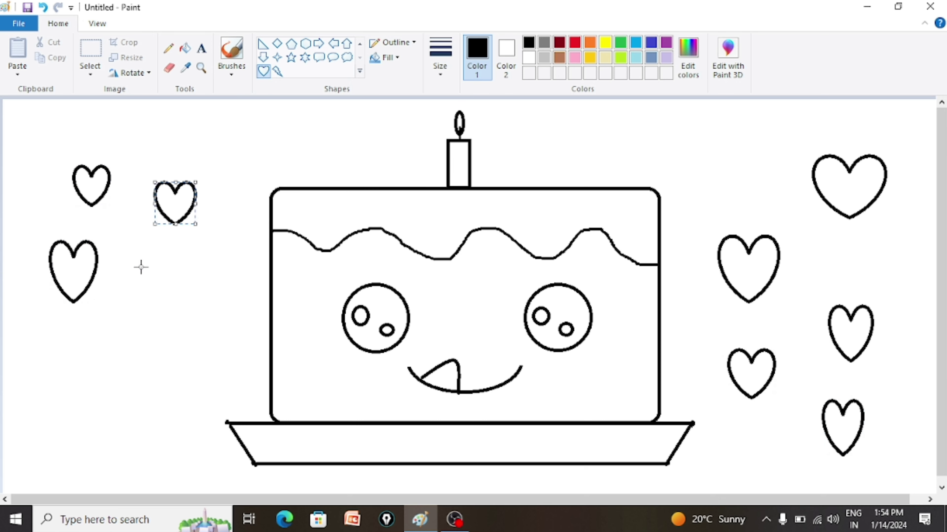
pyautogui.moveTo(141, 266); pyautogui.dragTo(191, 328)
pyautogui.moveTo(49, 368); pyautogui.dragTo(104, 422)
pyautogui.moveTo(152, 386); pyautogui.dragTo(192, 438)
pyautogui.moveTo(296, 121); pyautogui.dragTo(315, 148)
pyautogui.moveTo(243, 129); pyautogui.dragTo(271, 156)
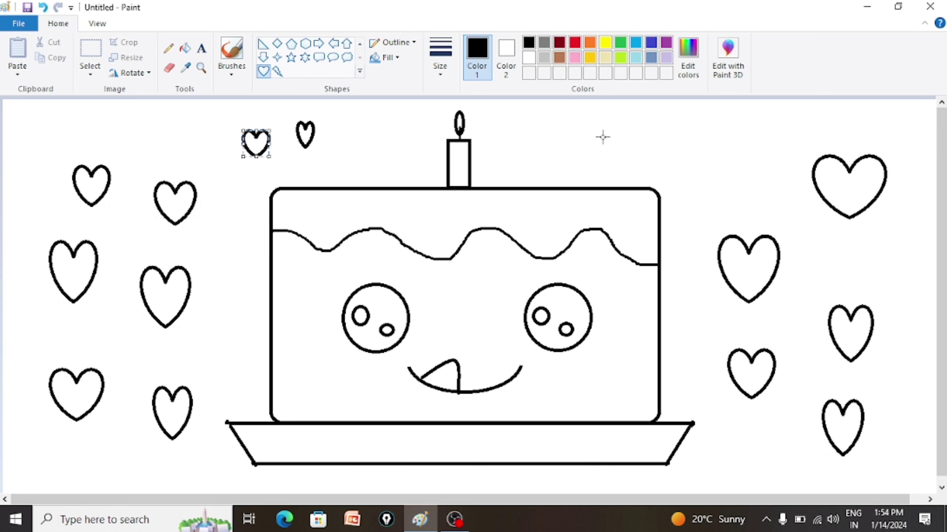
# Add two hearts above the cake's right side and a small one under the largest heart at the far right
pyautogui.moveTo(604, 129); pyautogui.dragTo(654, 172)
pyautogui.moveTo(720, 128); pyautogui.dragTo(758, 175)
pyautogui.moveTo(815, 244); pyautogui.dragTo(852, 284)
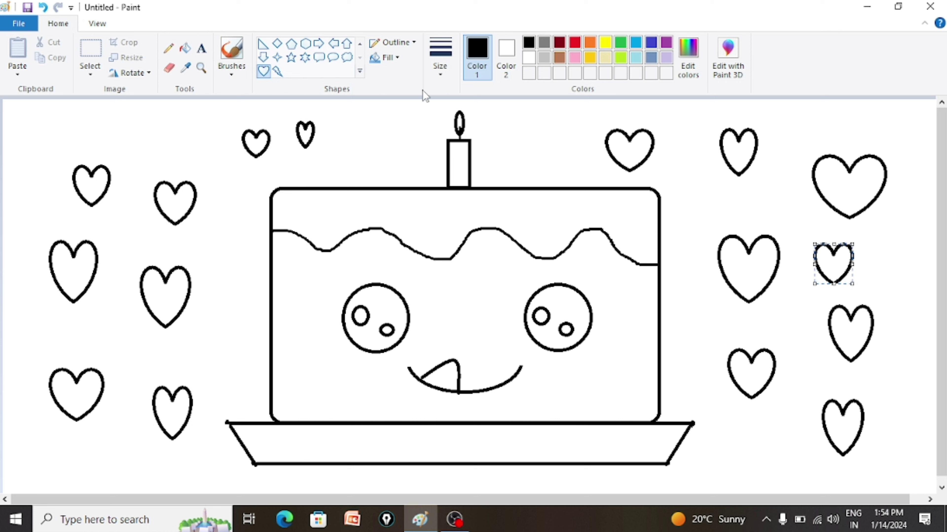
# Draw a short slanted line inside the tongue, rising from the smile line, with a thinner line size
pyautogui.click(359, 44)
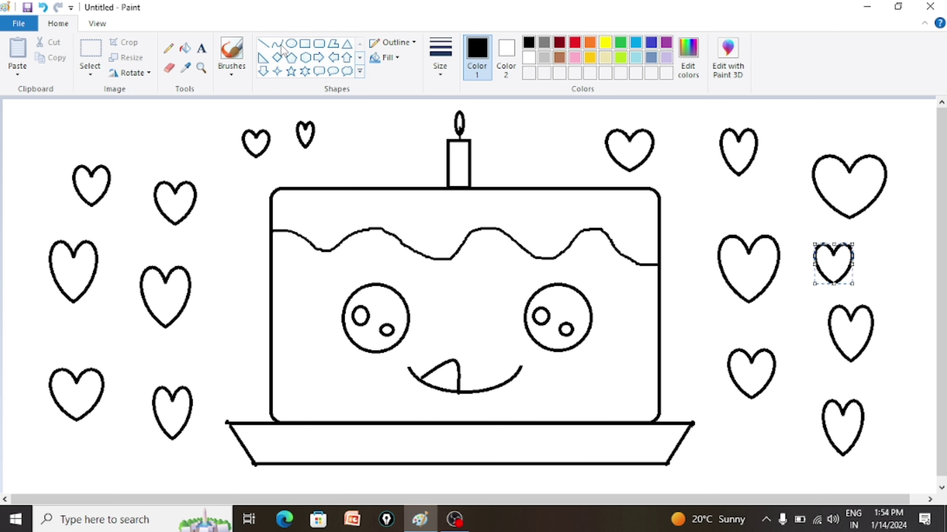
pyautogui.click(264, 44)
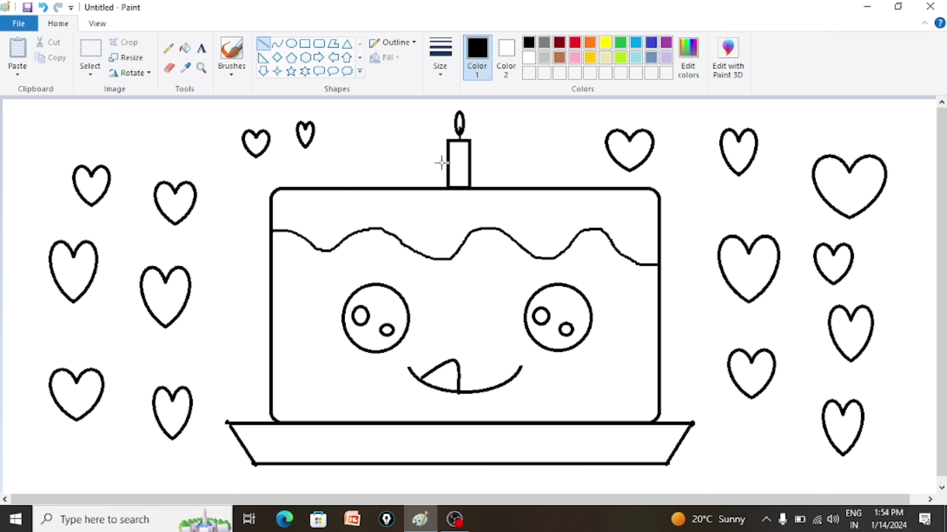
pyautogui.click(440, 56)
pyautogui.click(450, 127)
pyautogui.moveTo(437, 386); pyautogui.dragTo(447, 374)
pyautogui.click(447, 374)
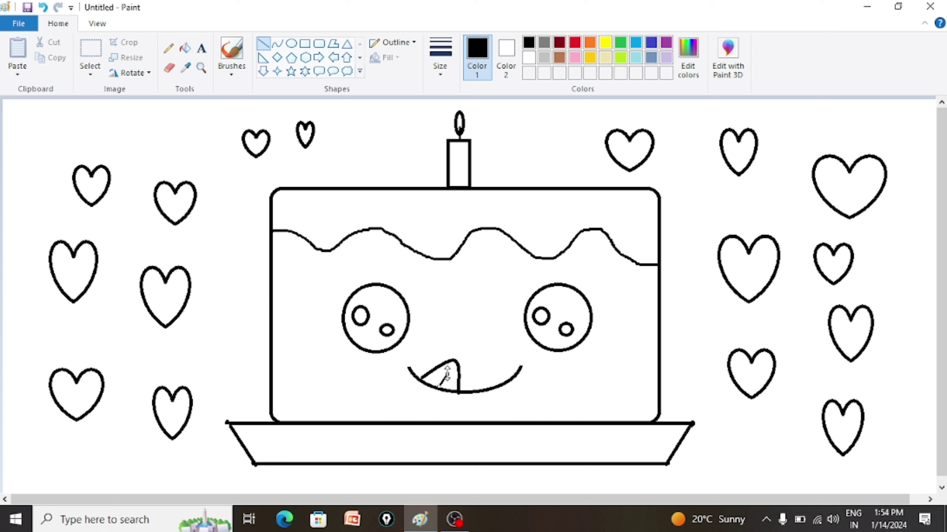
# Fill the plate and the candle flame with the palette's red
pyautogui.click(186, 49)
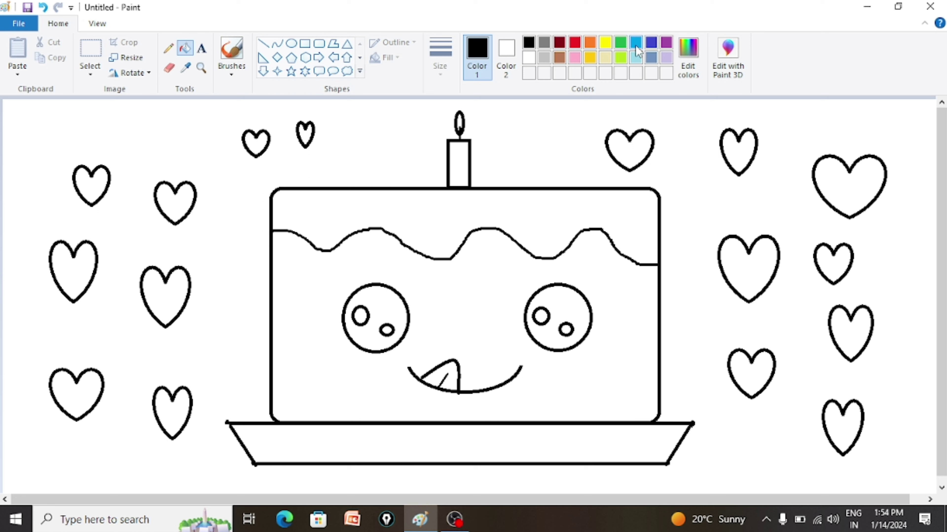
pyautogui.click(575, 43)
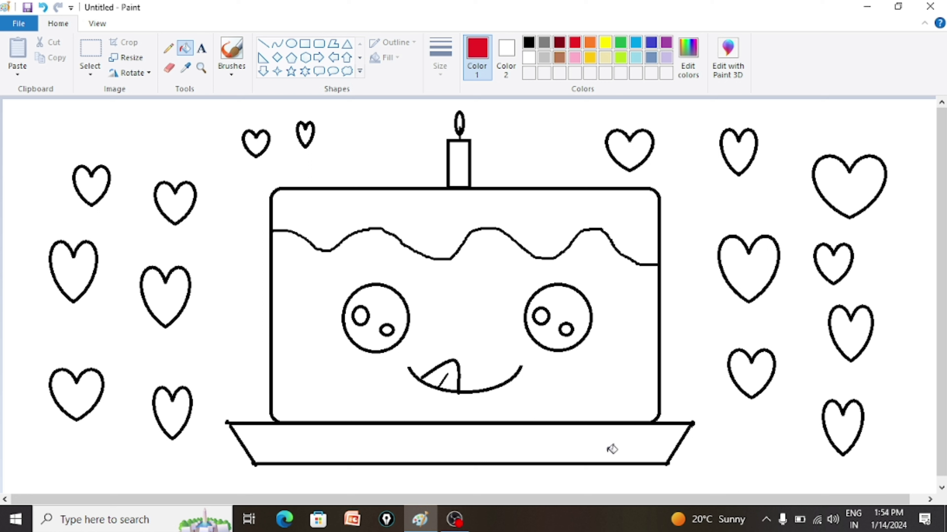
pyautogui.click(617, 450)
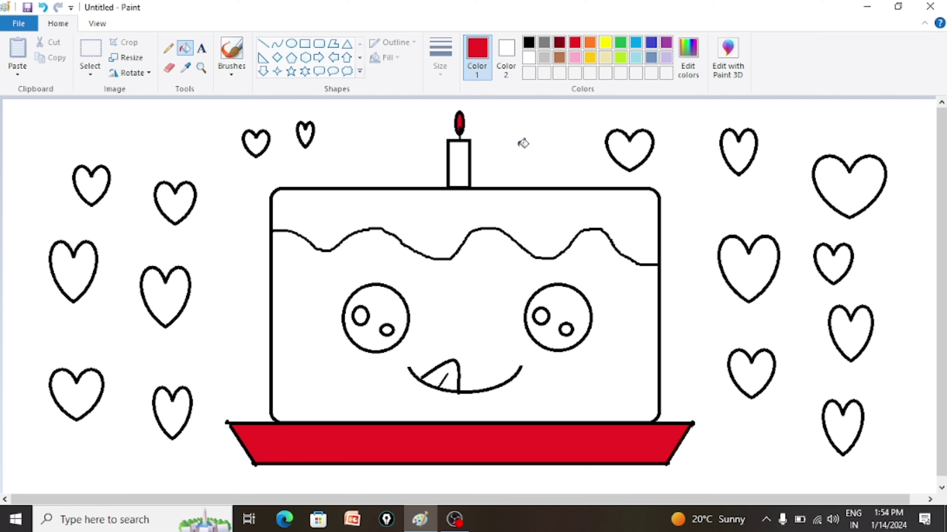
# Mix a pure bright red as a custom colour and make it the active fill colour
pyautogui.click(689, 69)
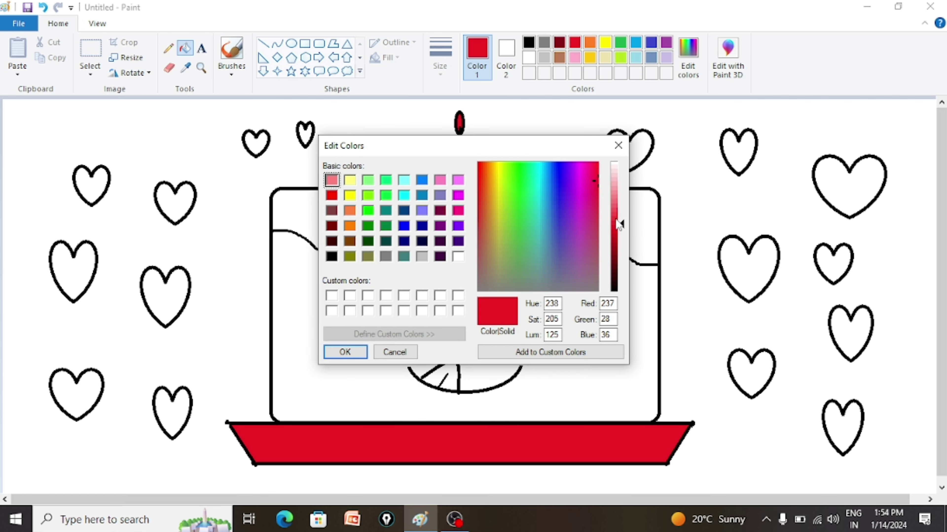
pyautogui.moveTo(480, 169)
pyautogui.mouseDown()
pyautogui.moveTo(482, 233)
pyautogui.moveTo(481, 172)
pyautogui.moveTo(602, 169)
pyautogui.moveTo(478, 178)
pyautogui.moveTo(592, 226)
pyautogui.moveTo(597, 163)
pyautogui.moveTo(479, 164)
pyautogui.moveTo(478, 177)
pyautogui.mouseUp()
pyautogui.click(342, 353)
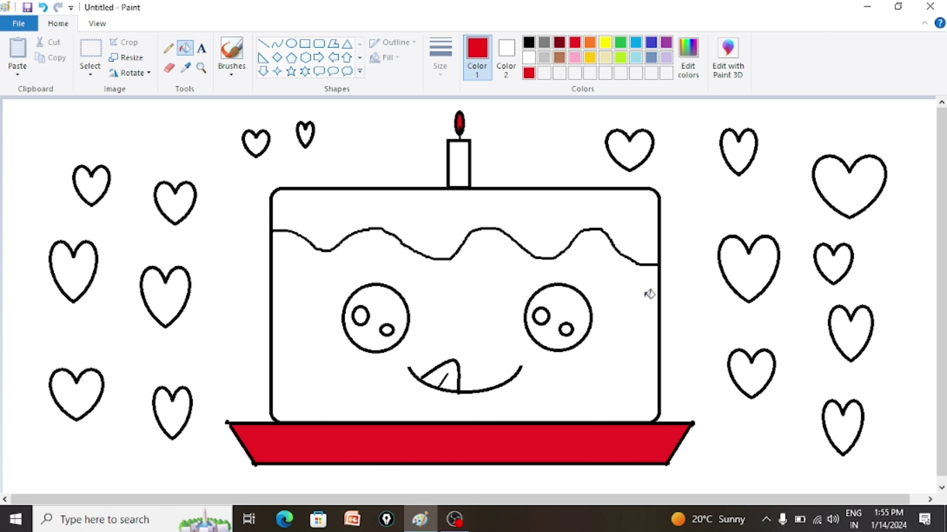
# Fill the five lower hearts right of the cake with the custom red, including their black outlines
pyautogui.click(751, 276)
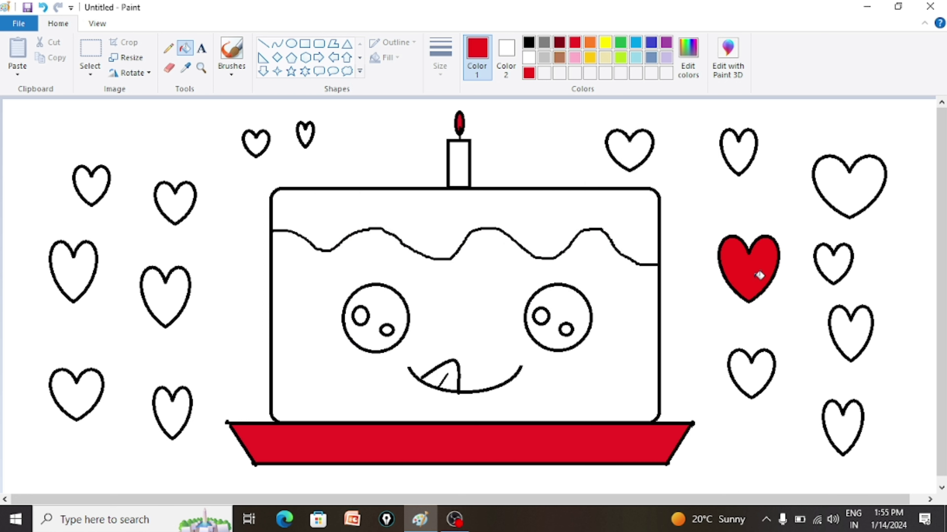
pyautogui.click(843, 269)
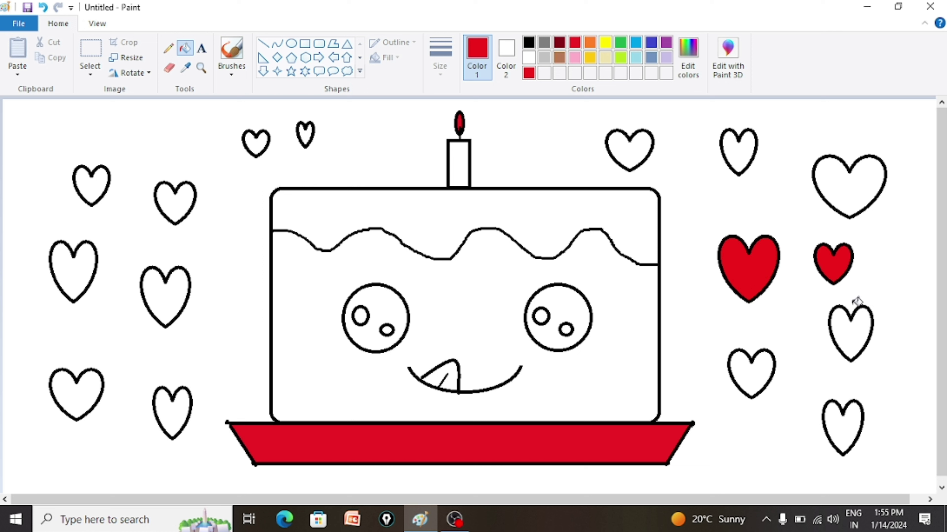
pyautogui.click(864, 331)
pyautogui.click(871, 330)
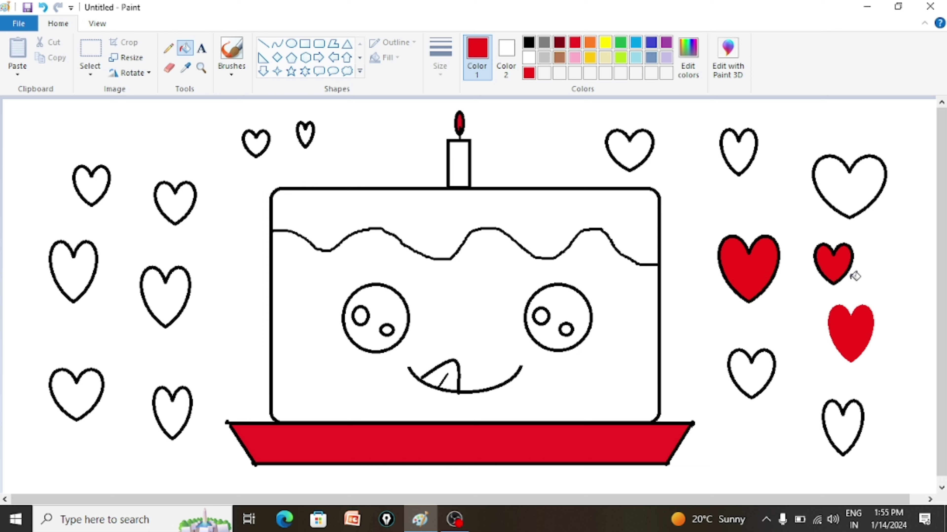
pyautogui.click(852, 262)
pyautogui.click(780, 255)
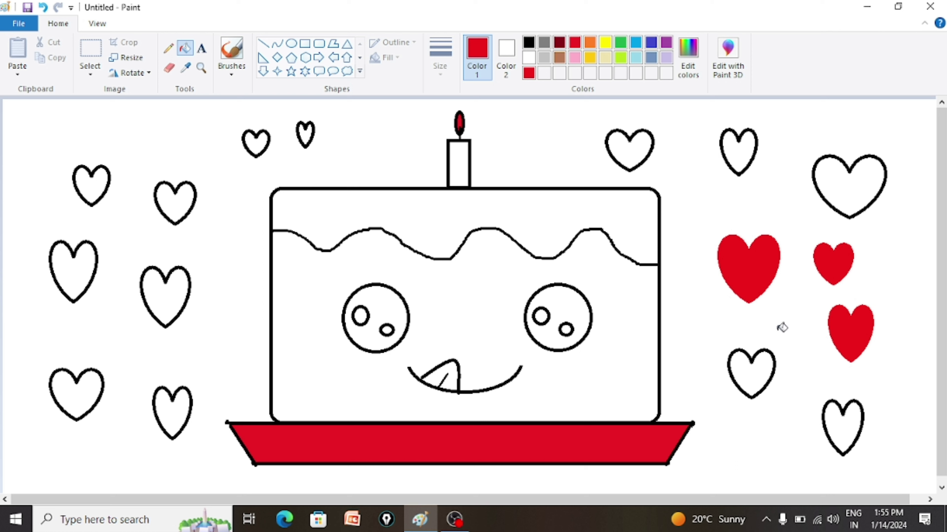
pyautogui.click(772, 375)
pyautogui.click(761, 377)
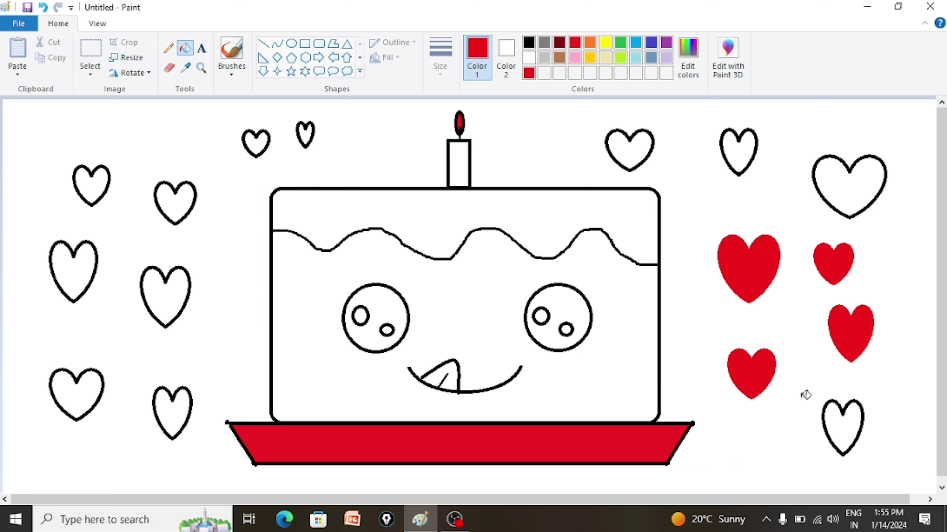
pyautogui.click(853, 419)
pyautogui.click(863, 417)
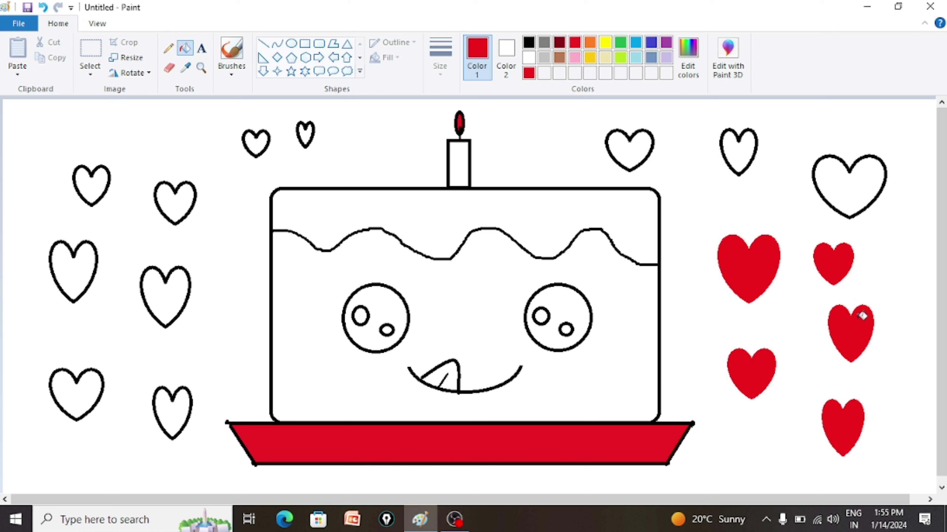
# Fill the insides of the large upper right heart and the two hearts right of the candle with the custom red
pyautogui.click(852, 197)
pyautogui.click(741, 151)
pyautogui.click(635, 150)
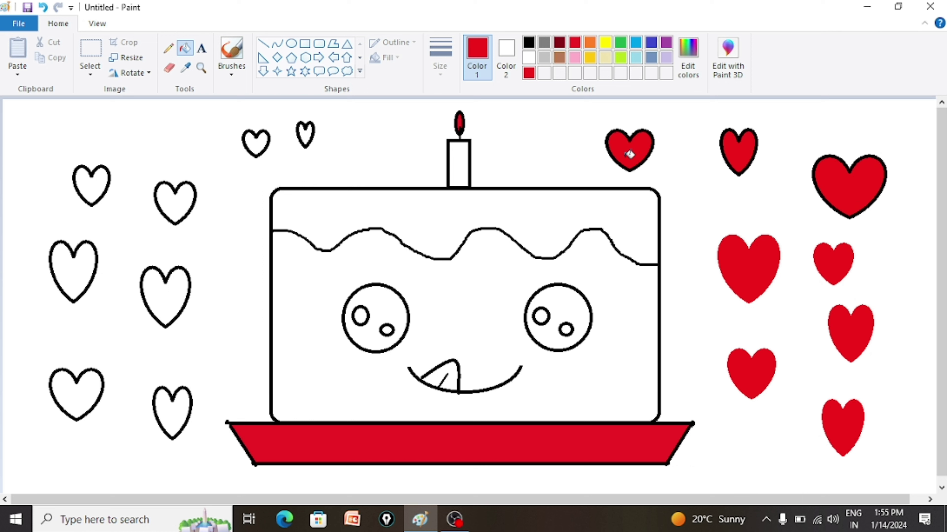
# Fill the insides of the two small hearts left of the candle and the six hearts left of the cake with red
pyautogui.click(308, 135)
pyautogui.click(265, 142)
pyautogui.click(182, 204)
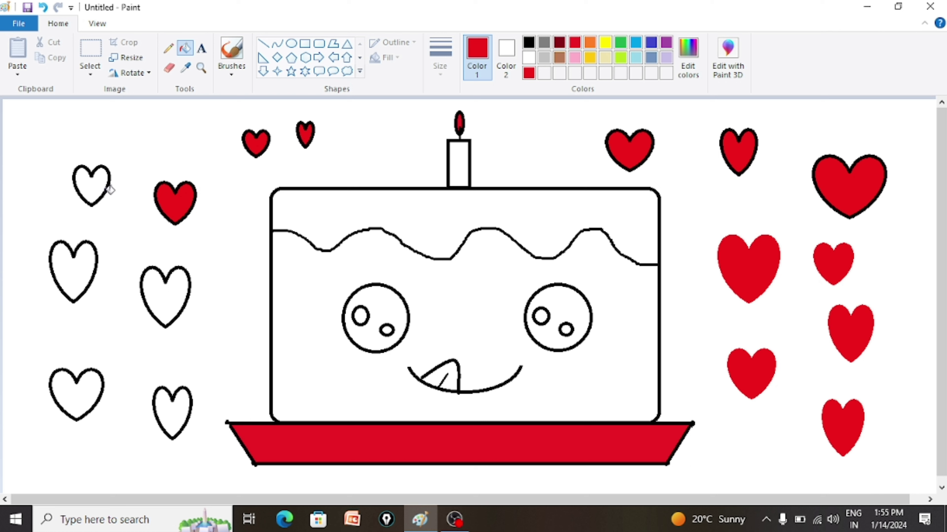
pyautogui.click(92, 189)
pyautogui.click(86, 247)
pyautogui.click(174, 303)
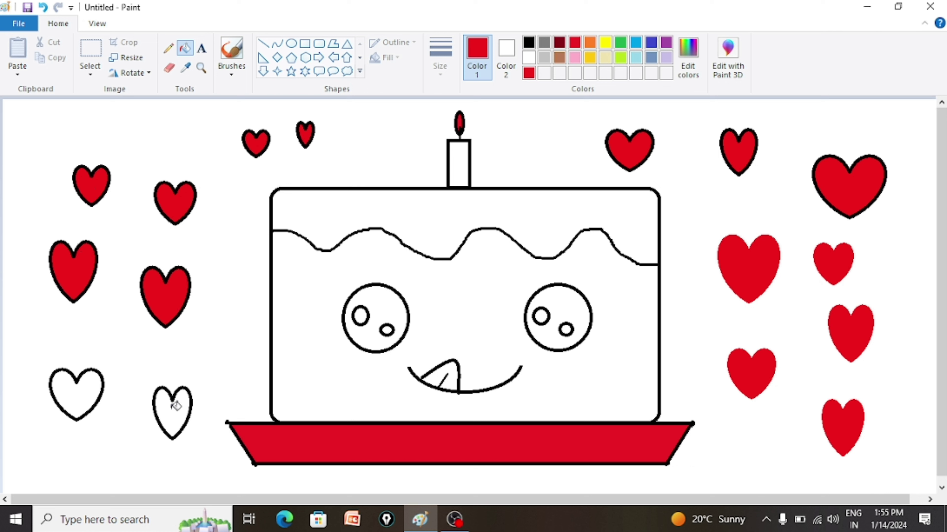
pyautogui.click(176, 406)
pyautogui.click(85, 394)
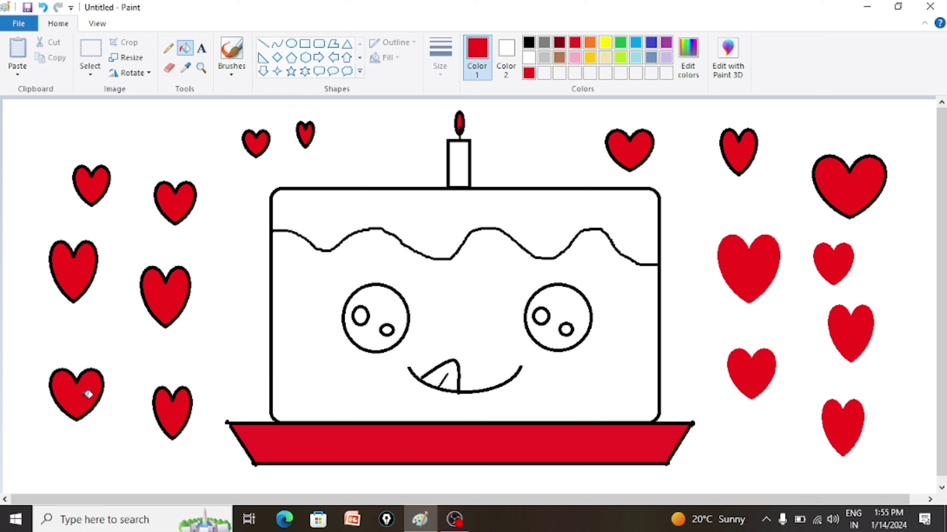
# Recolour the black outlines of the two lower far-left hearts and the two upper hearts nearest the cake's left side red
pyautogui.click(104, 390)
pyautogui.click(97, 277)
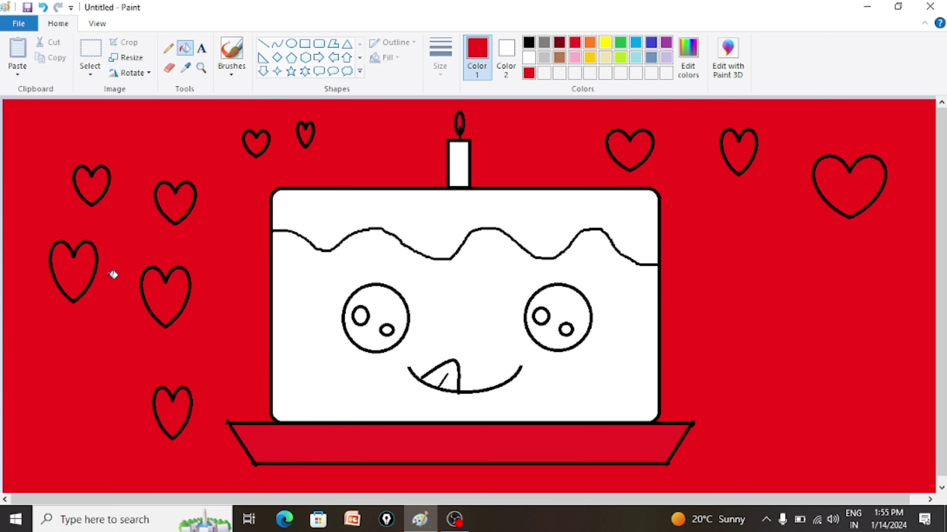
pyautogui.hotkey('ctrl', 'z')
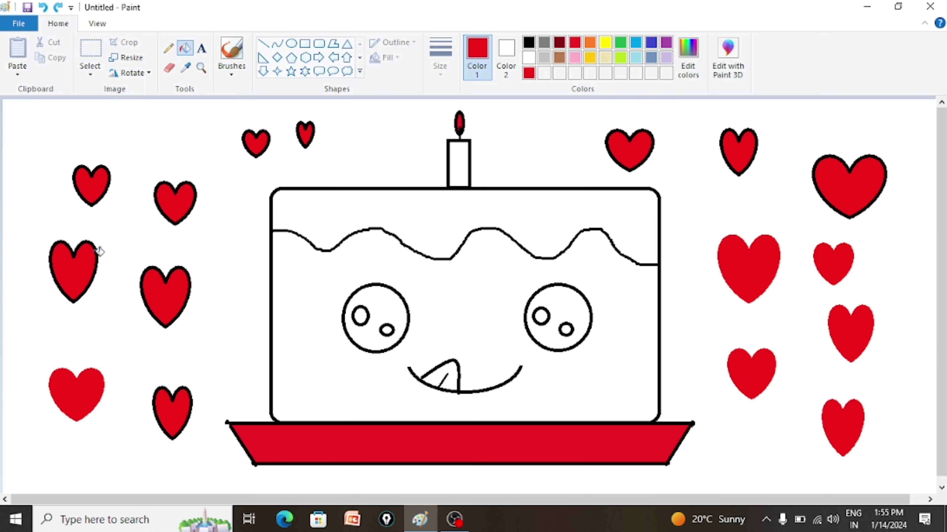
pyautogui.click(98, 249)
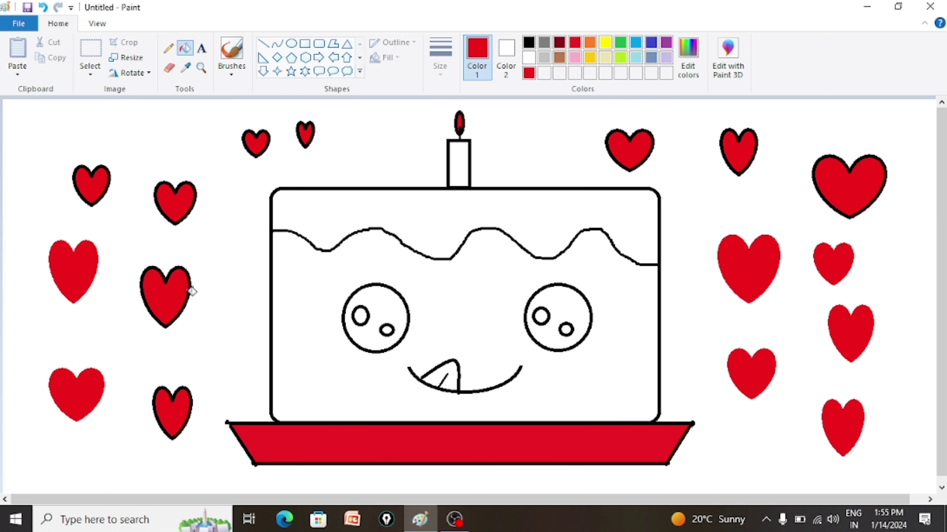
pyautogui.click(192, 289)
pyautogui.click(191, 208)
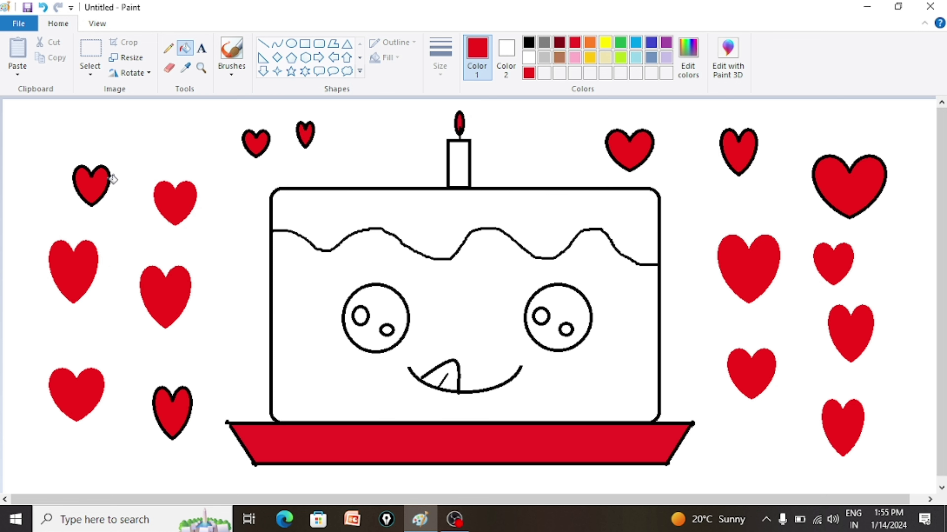
# Recolour the outlines of the upper far-left heart and the two small hearts left of the candle red
pyautogui.click(114, 182)
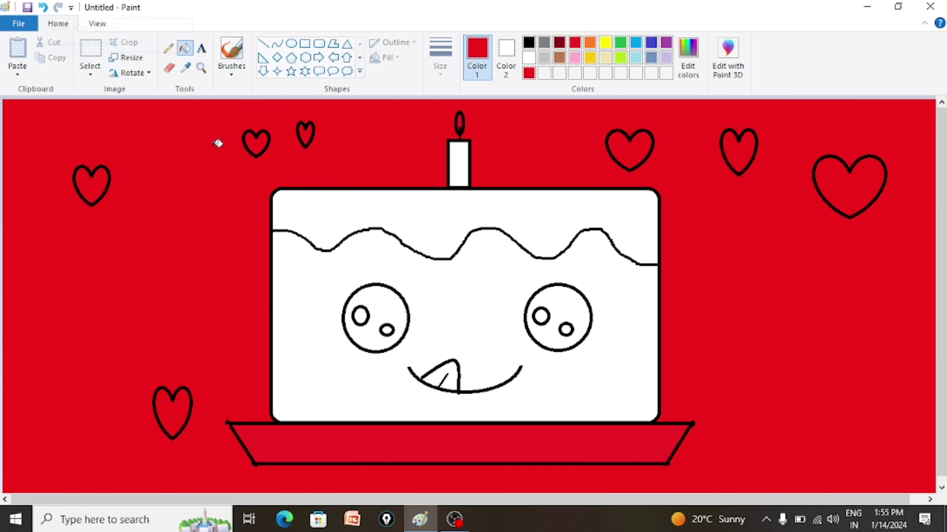
pyautogui.click(43, 7)
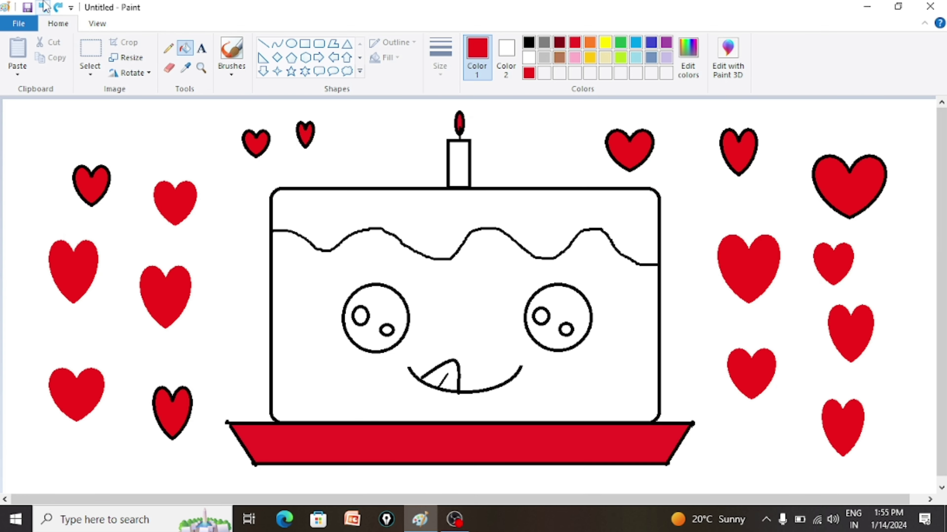
pyautogui.click(109, 168)
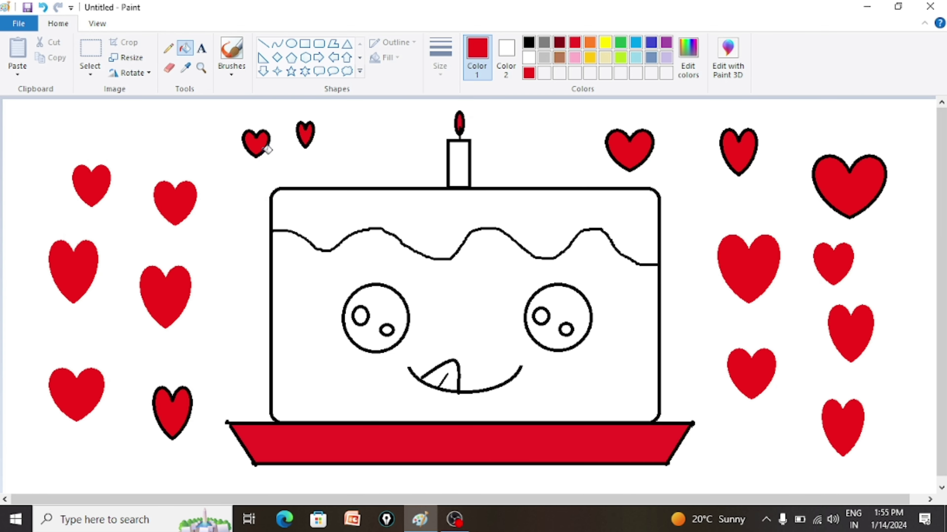
pyautogui.click(266, 148)
pyautogui.click(313, 133)
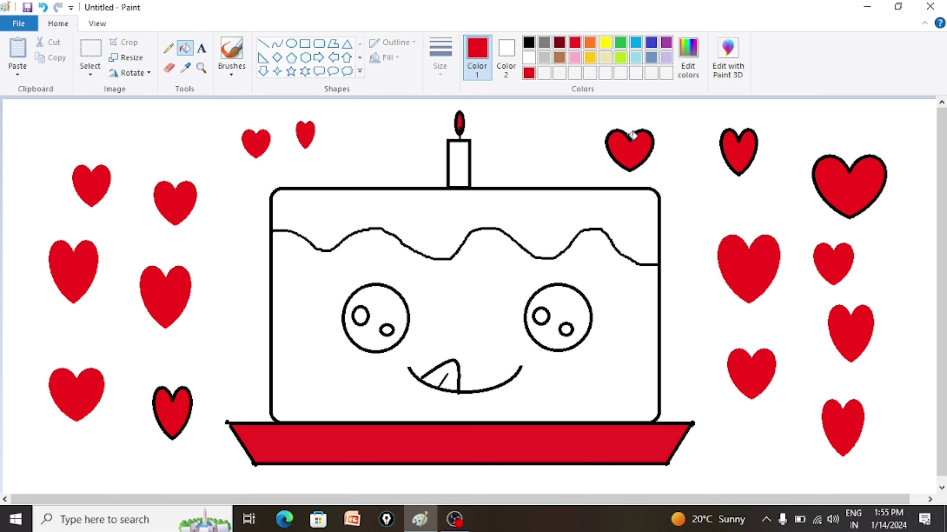
# Recolour the black outlines of the three top hearts right of the candle red
pyautogui.click(632, 135)
pyautogui.click(742, 138)
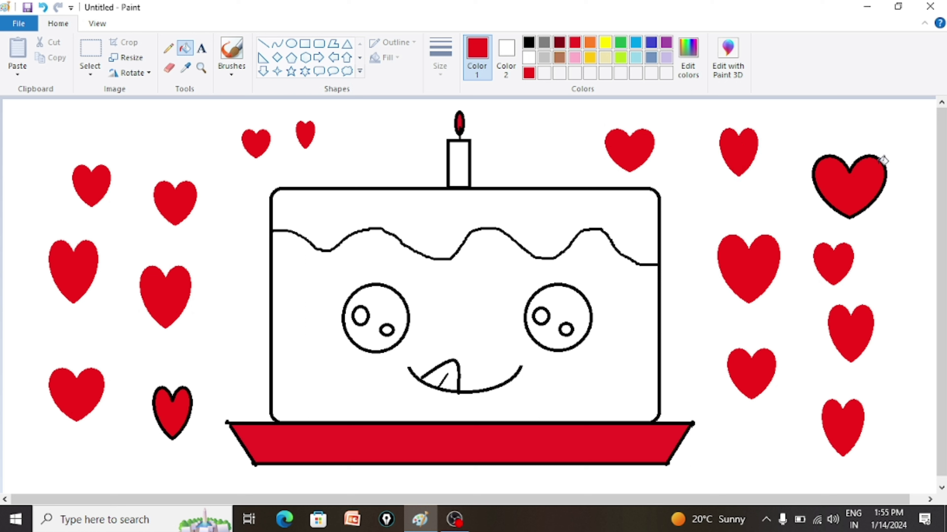
pyautogui.click(886, 160)
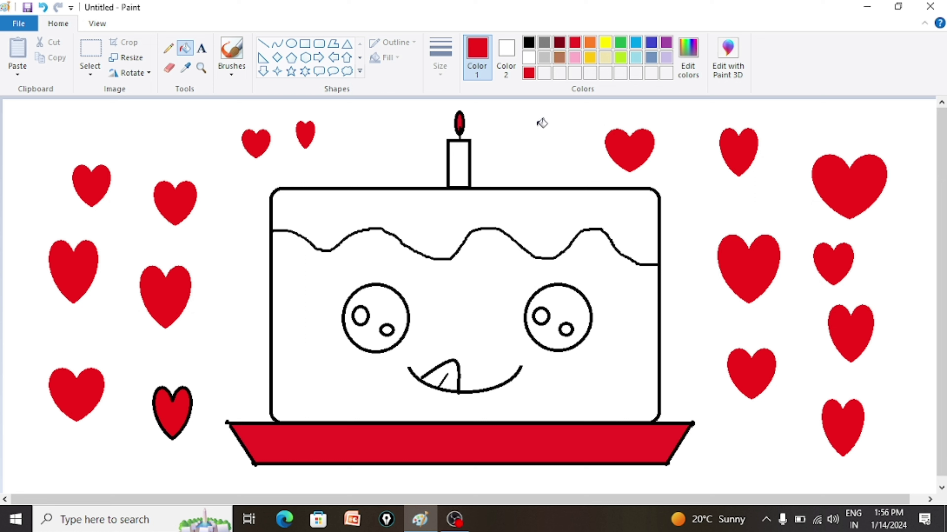
# Fill both eyes black around their white highlights and fill the tongue with the custom red
pyautogui.click(529, 42)
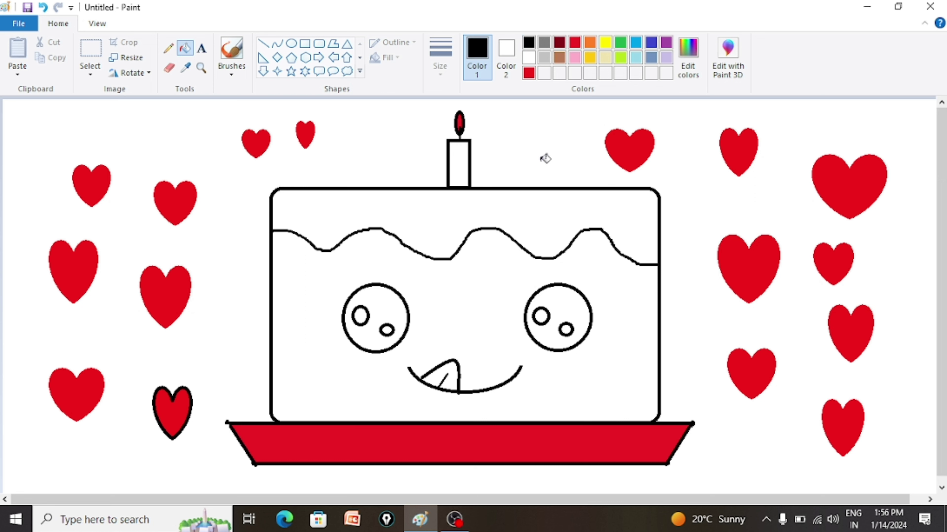
pyautogui.click(568, 304)
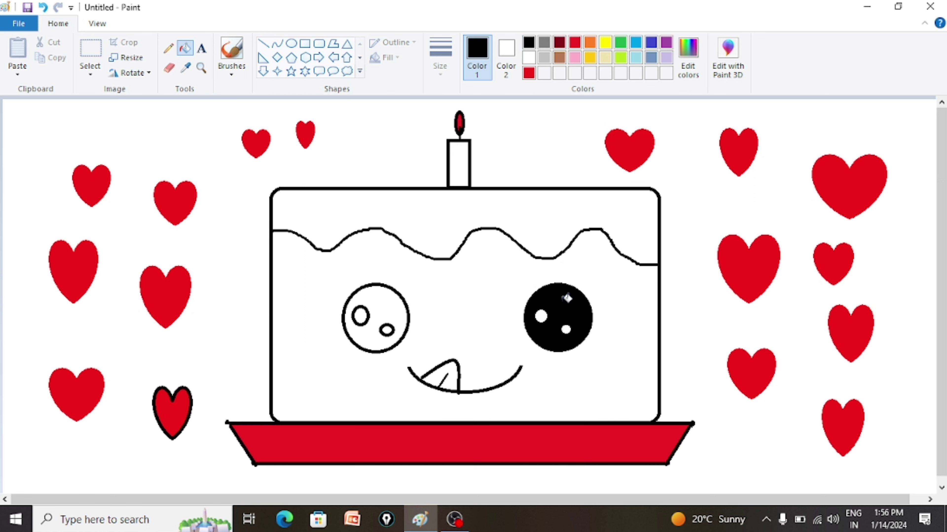
pyautogui.click(386, 306)
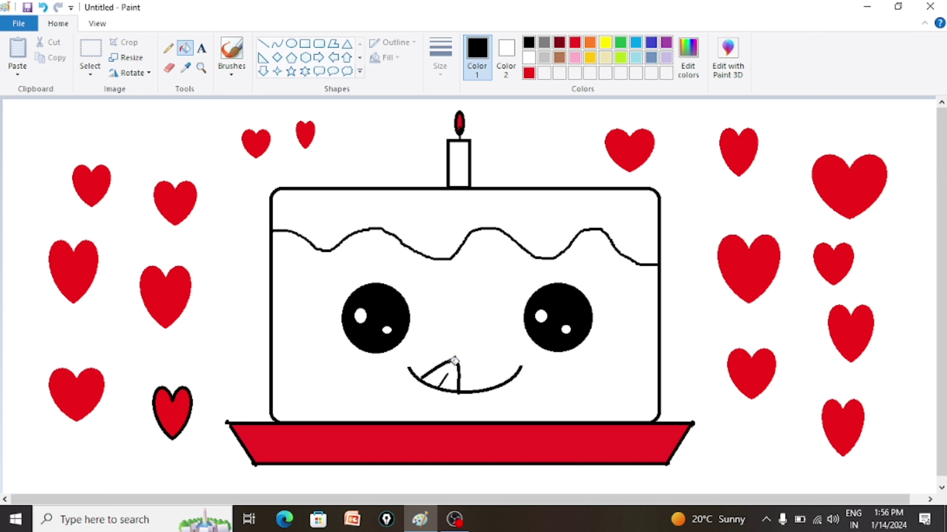
pyautogui.click(529, 73)
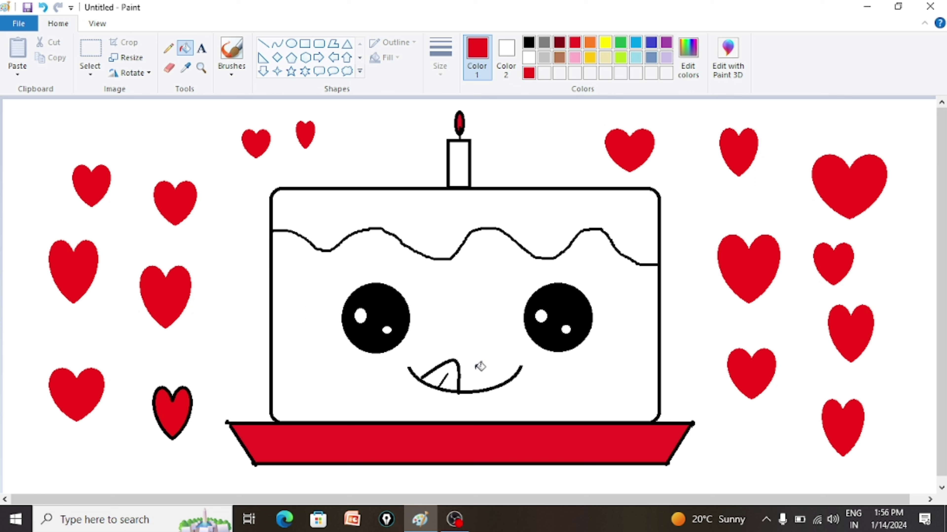
pyautogui.click(452, 377)
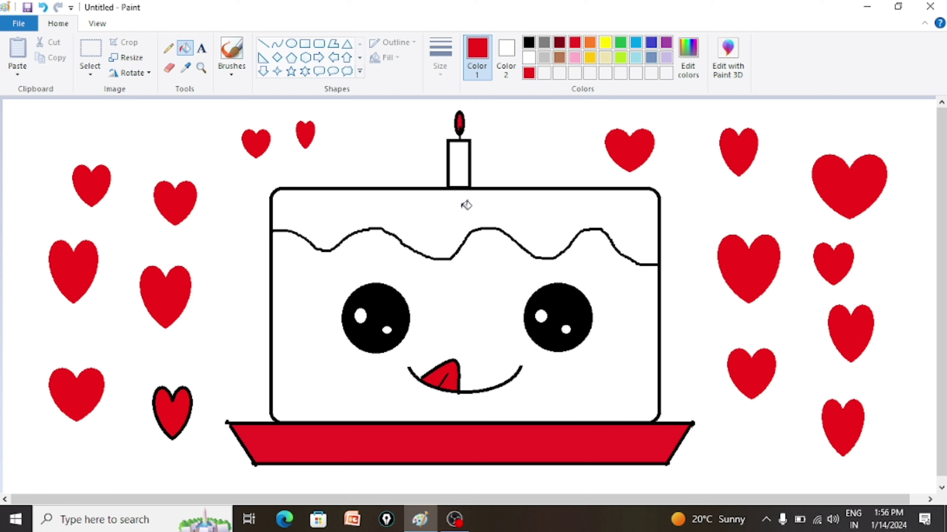
# Try rose pink on the cake body, and turquoise followed by dark red on the icing
pyautogui.click(575, 58)
pyautogui.click(480, 290)
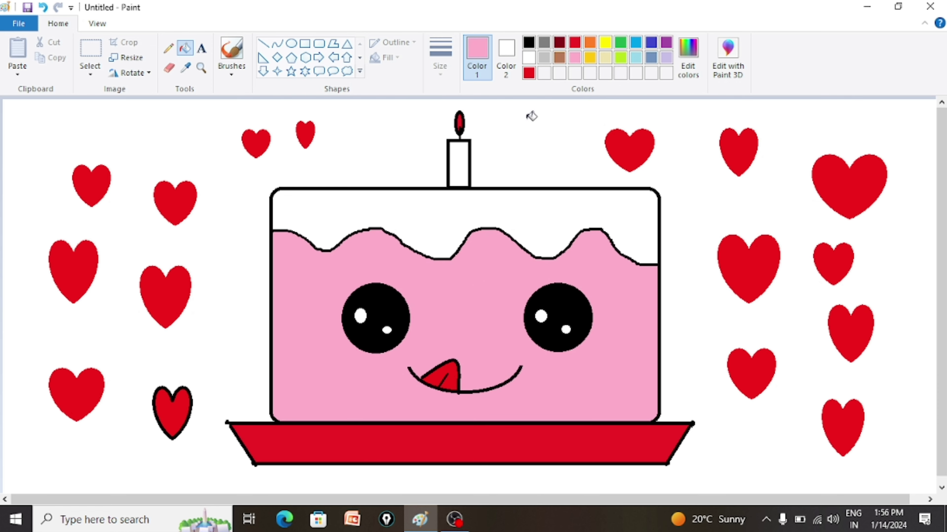
pyautogui.click(636, 42)
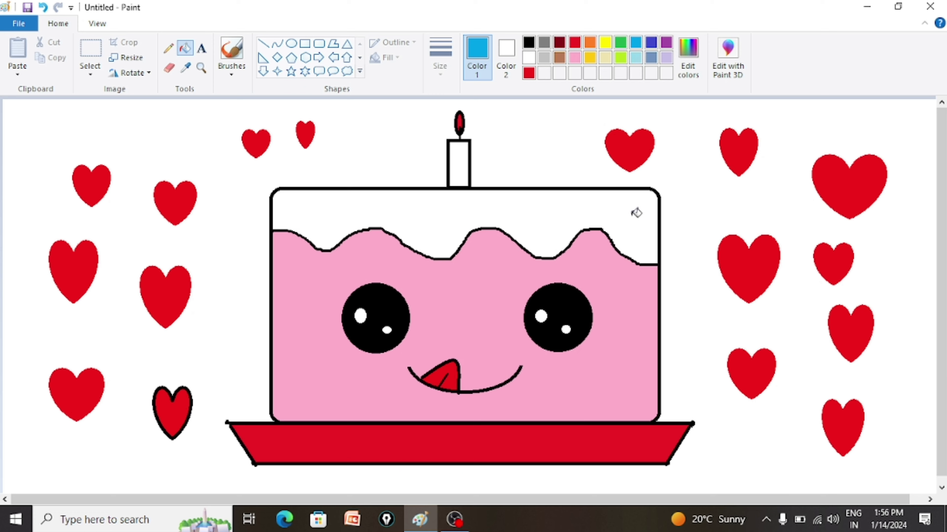
pyautogui.click(636, 212)
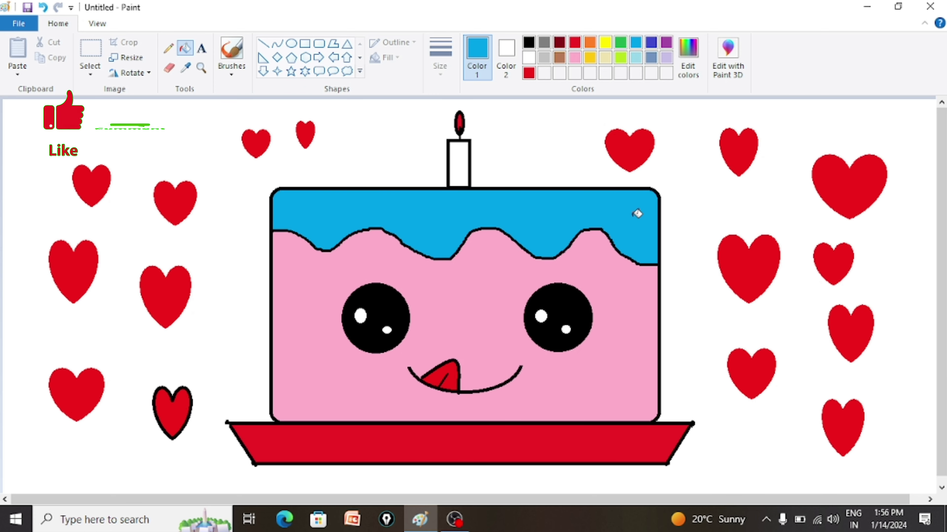
pyautogui.click(559, 42)
pyautogui.click(627, 209)
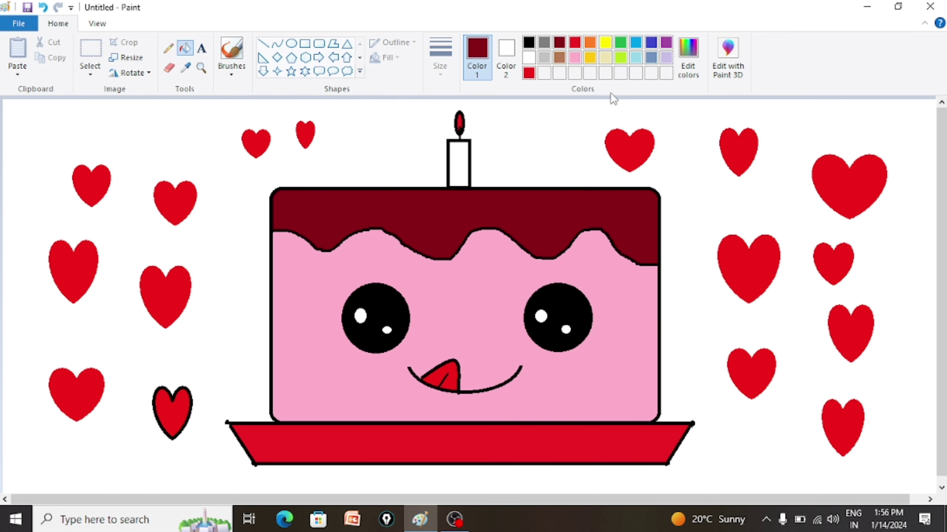
# Mix a custom dark maroon (red 122, green 14, blue 35) and try it on the icing and cake body
pyautogui.click(693, 66)
pyautogui.moveTo(546, 208); pyautogui.dragTo(599, 196)
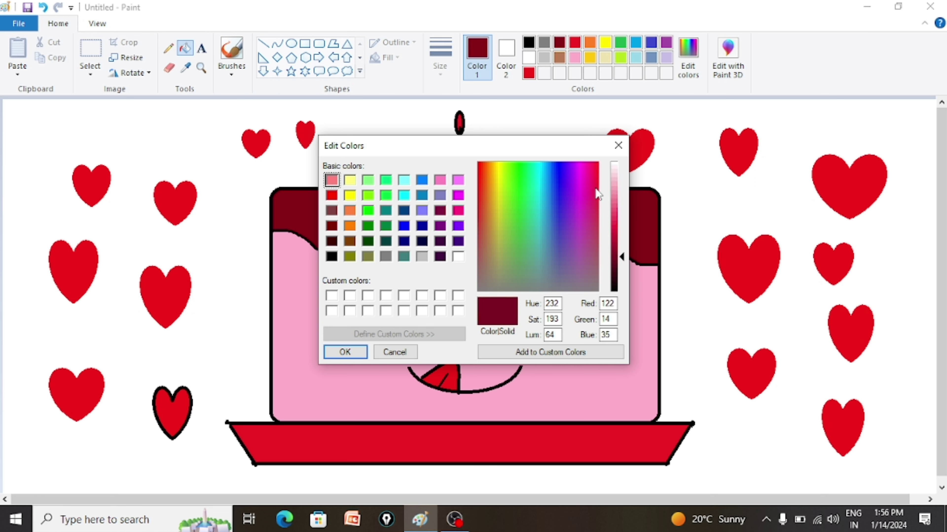
pyautogui.click(353, 351)
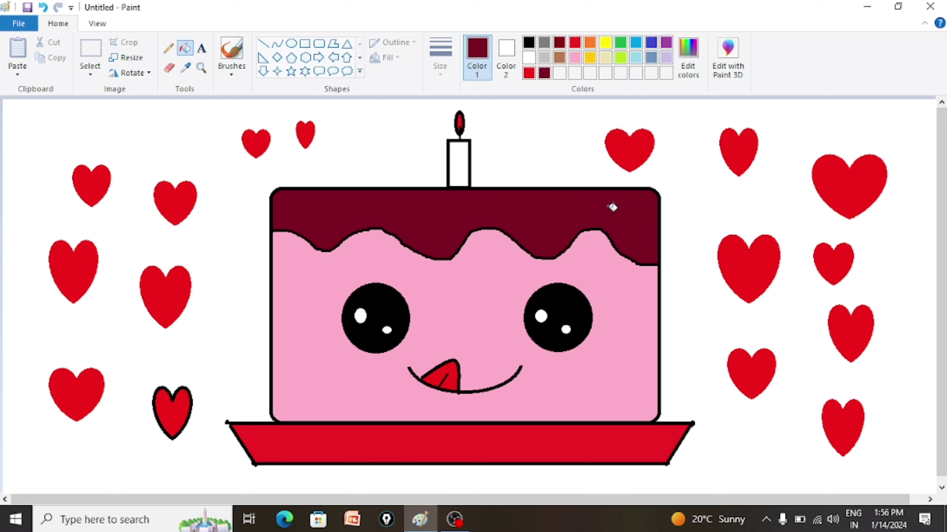
pyautogui.click(626, 336)
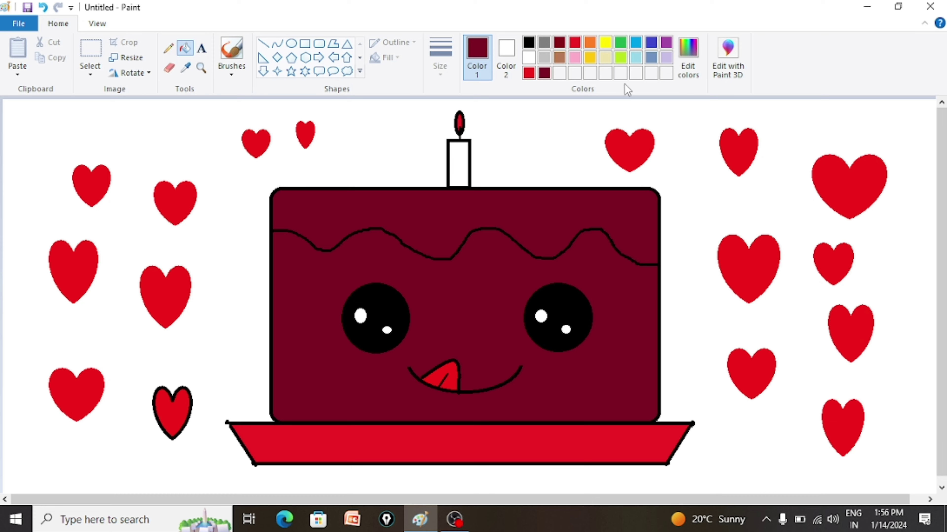
# Try lime green and after it yellow as the fill for both the cake body and the icing
pyautogui.click(620, 58)
pyautogui.click(610, 296)
pyautogui.click(628, 237)
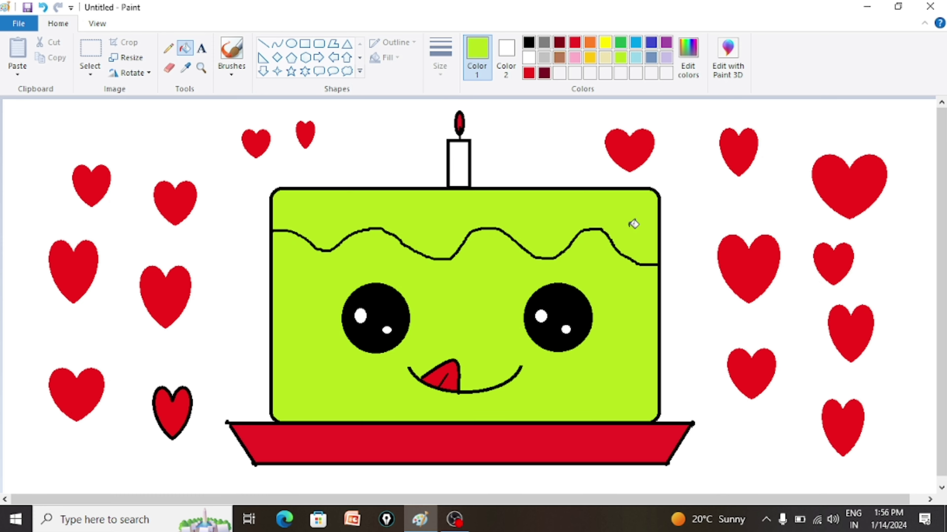
pyautogui.click(605, 42)
pyautogui.click(606, 303)
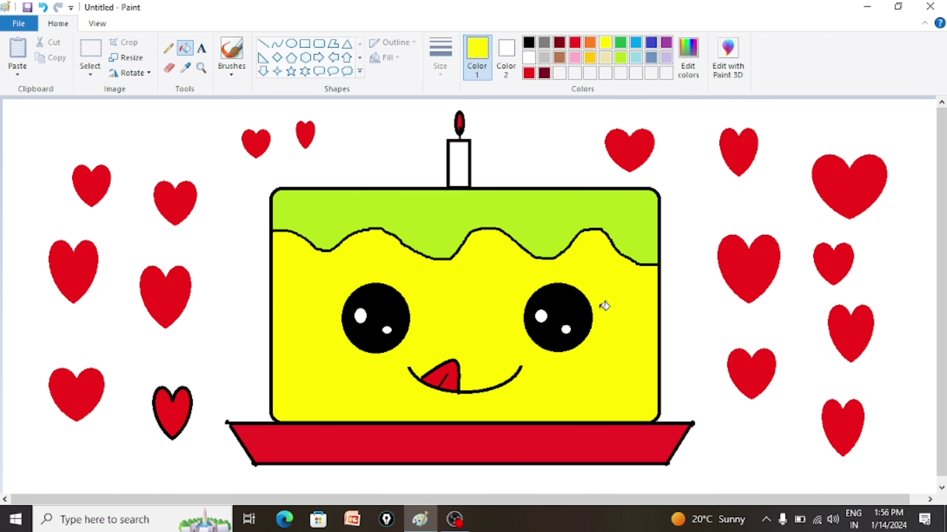
pyautogui.click(636, 227)
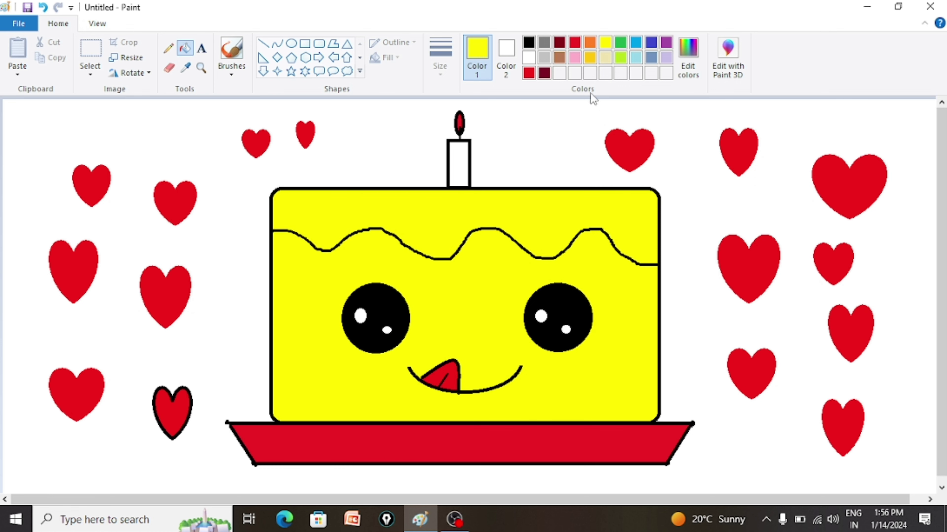
# Try the standard dark red as the fill for both the cake body and the icing
pyautogui.click(558, 43)
pyautogui.click(623, 308)
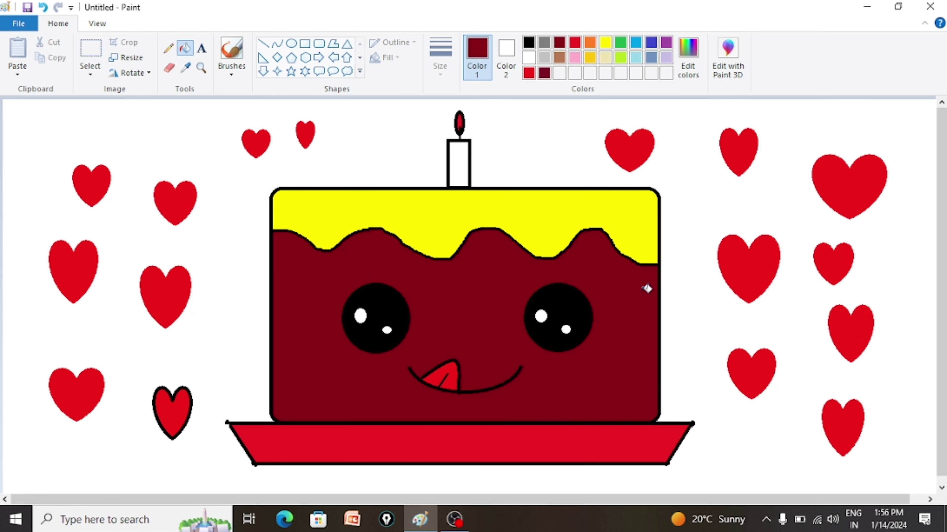
pyautogui.click(632, 226)
# Fill the icing with green and try green and indigo on the cake body
pyautogui.click(624, 43)
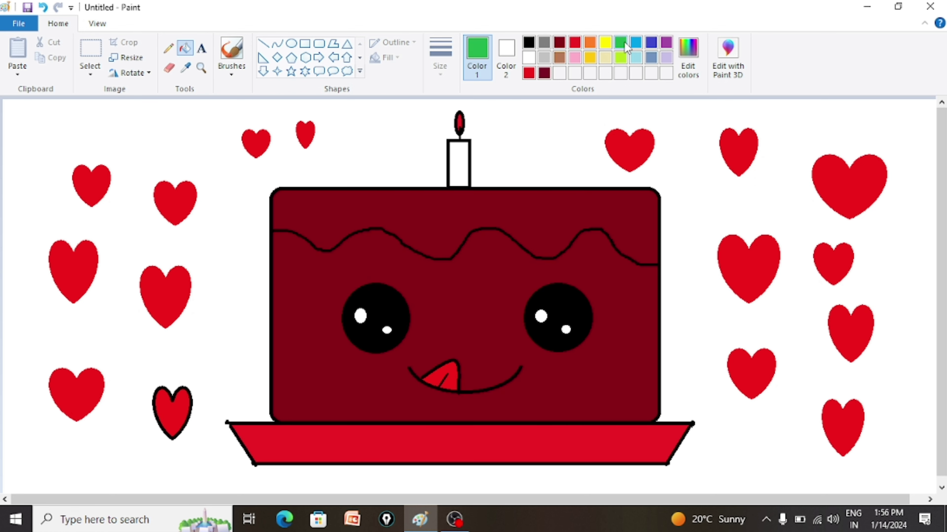
pyautogui.click(629, 263)
pyautogui.click(629, 238)
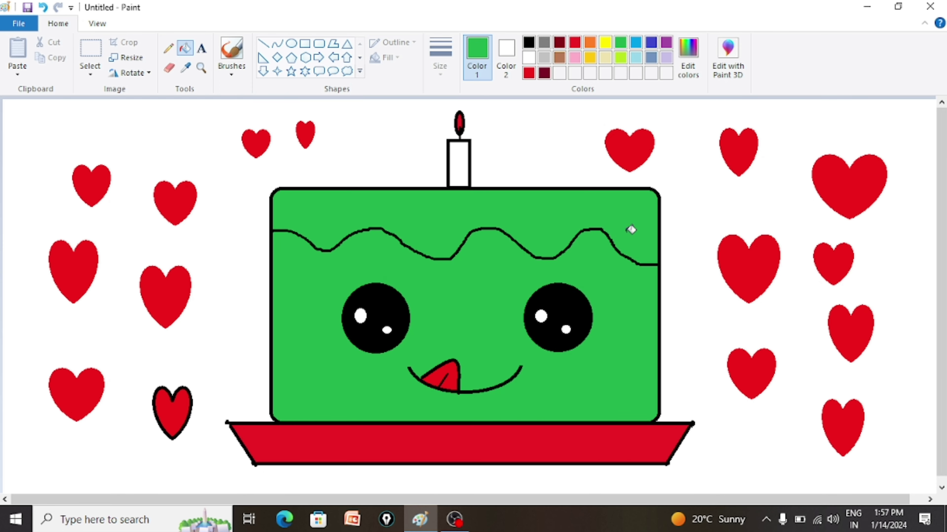
pyautogui.click(652, 43)
pyautogui.click(625, 317)
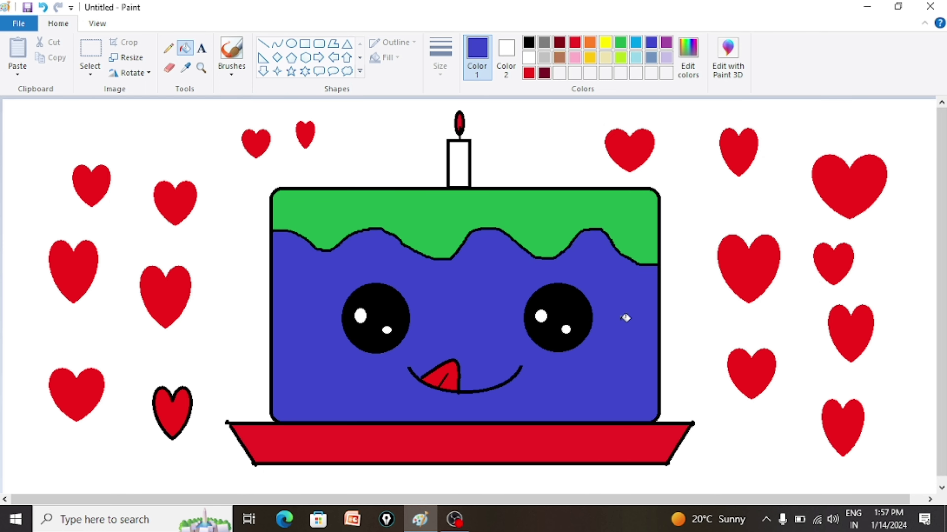
# Fill the cake body with dark red and the candle with light yellow
pyautogui.click(563, 45)
pyautogui.click(651, 329)
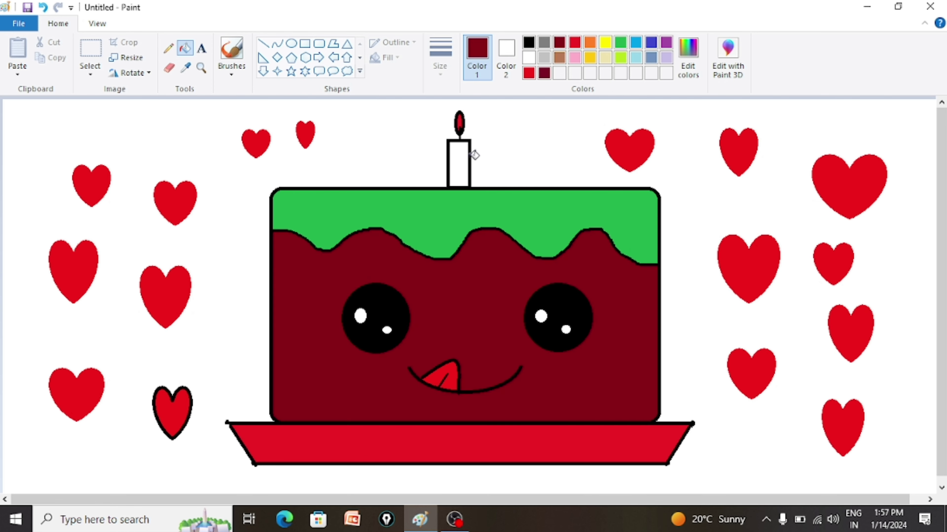
pyautogui.click(604, 56)
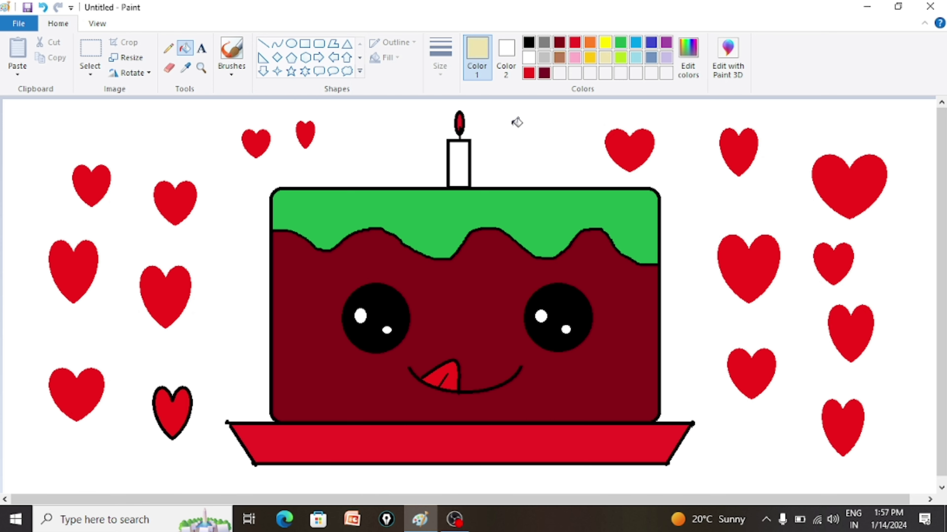
pyautogui.click(466, 154)
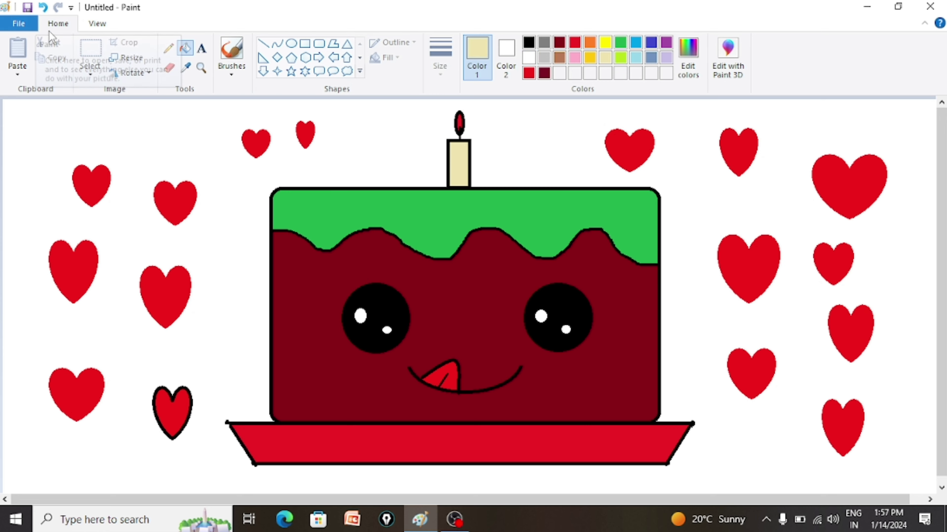
pyautogui.click(203, 52)
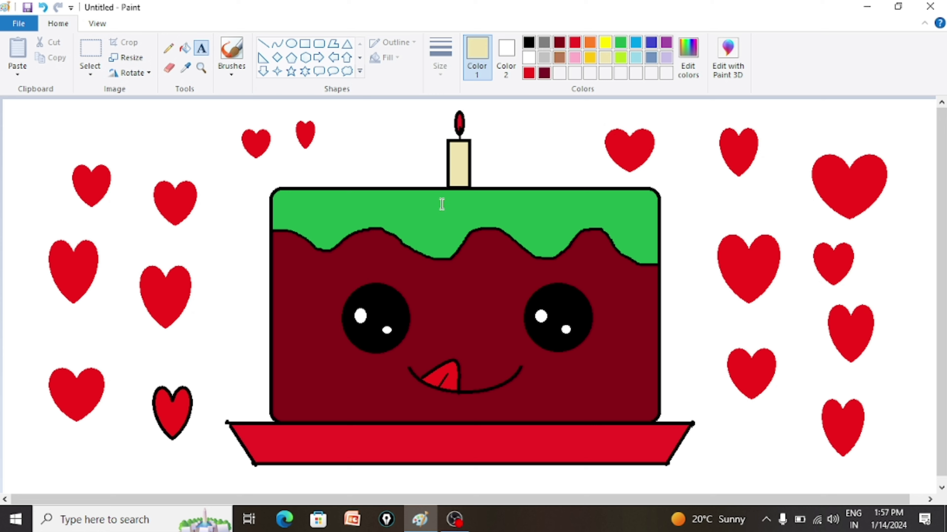
pyautogui.moveTo(488, 227); pyautogui.dragTo(648, 235)
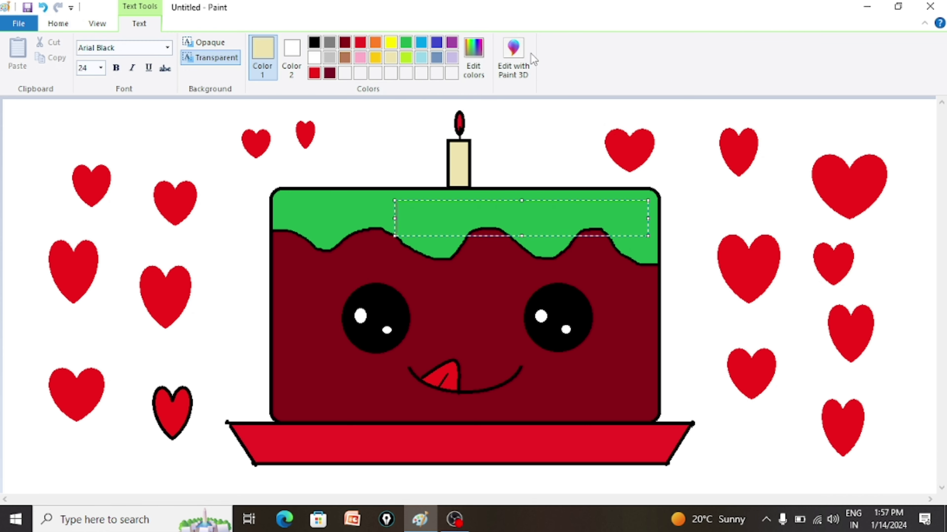
pyautogui.click(313, 44)
pyautogui.click(18, 25)
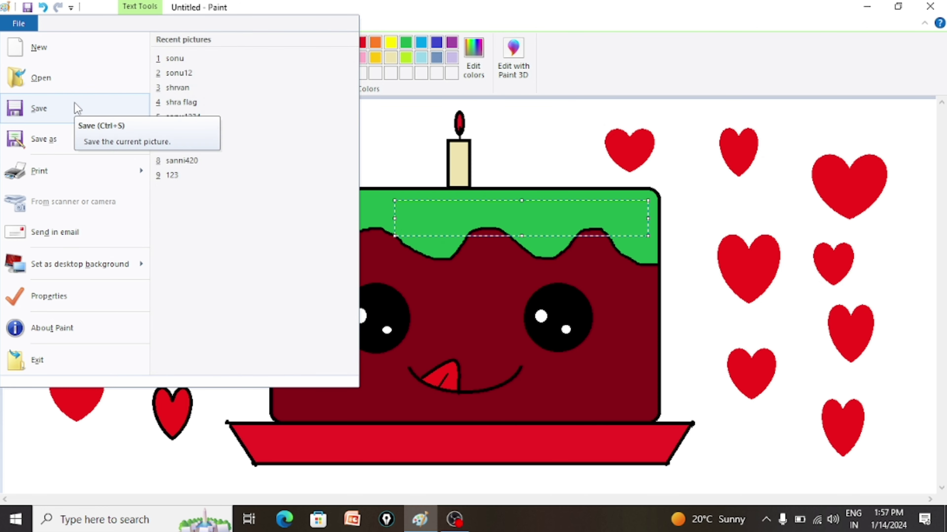
pyautogui.click(399, 150)
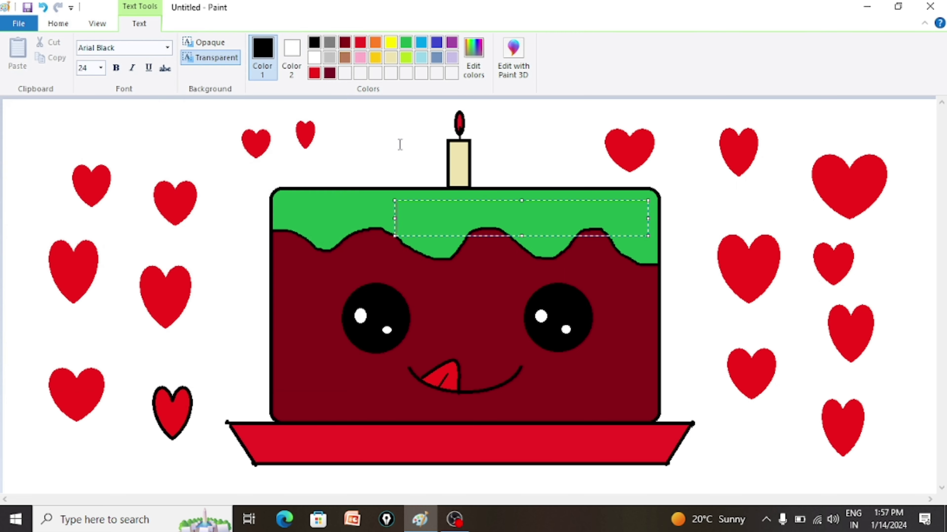
pyautogui.click(406, 135)
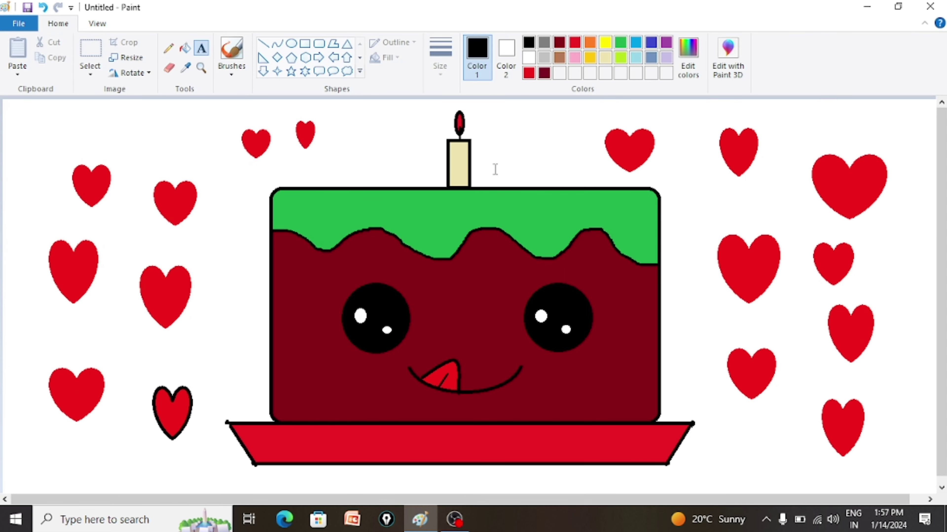